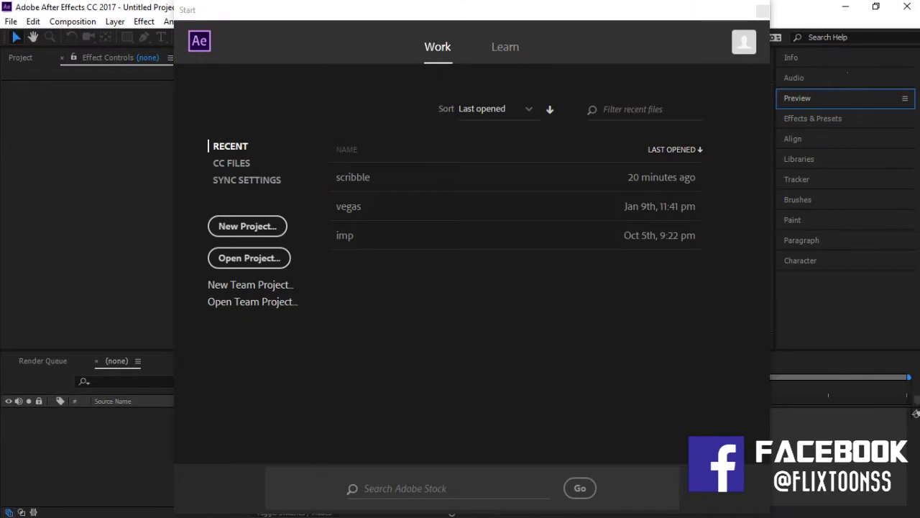
- Create Comp 1 with a Dark Royal Blue solid and a duplicate of it
click(272, 233)
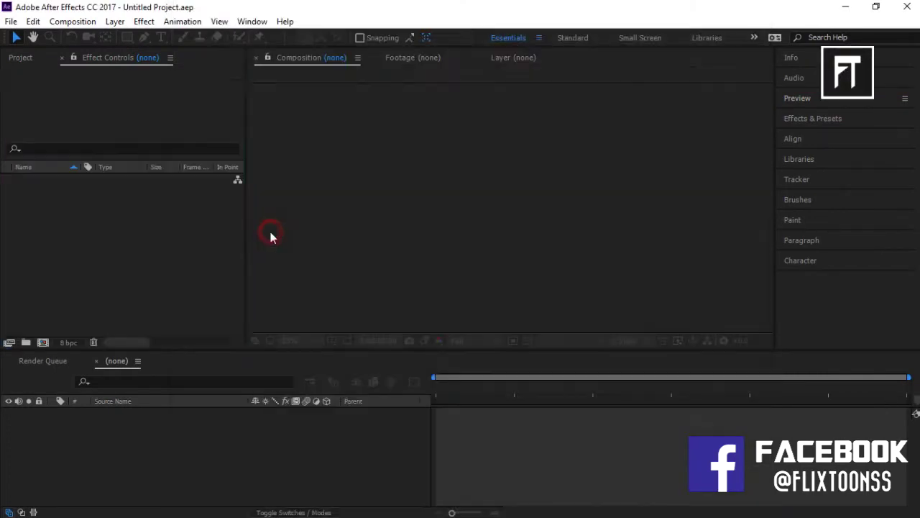
click(43, 342)
click(554, 369)
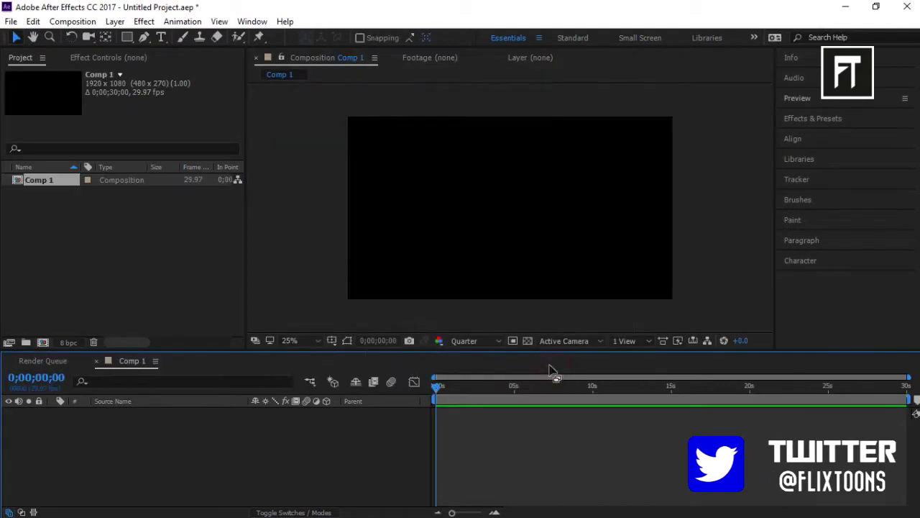
right_click(188, 448)
mouse_move(266, 316)
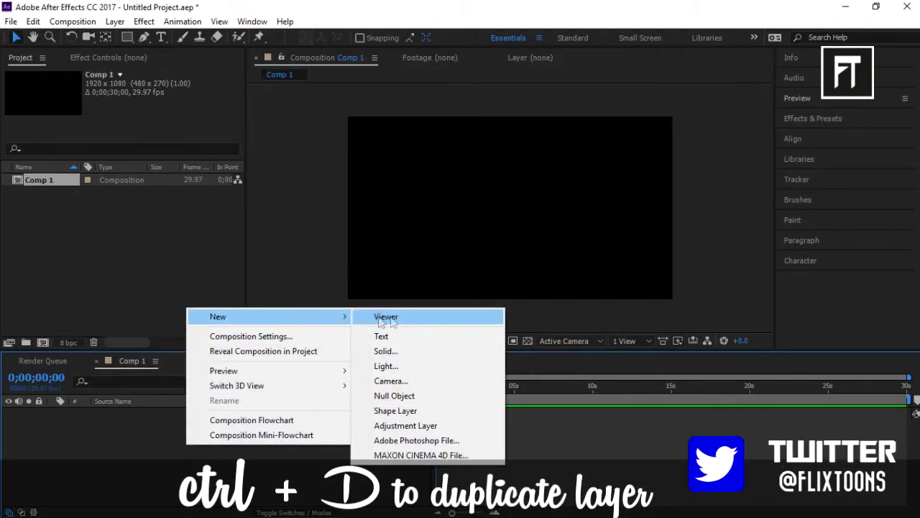
click(403, 351)
click(565, 372)
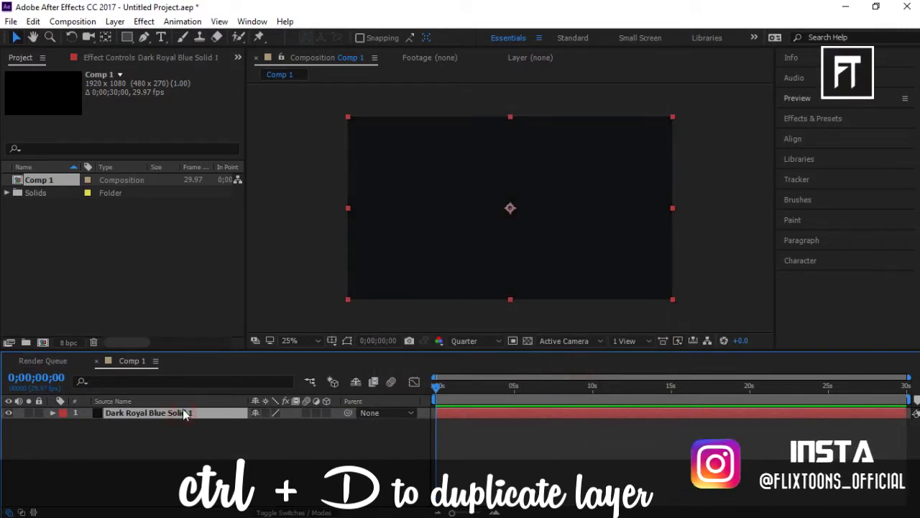
key(ctrl+d)
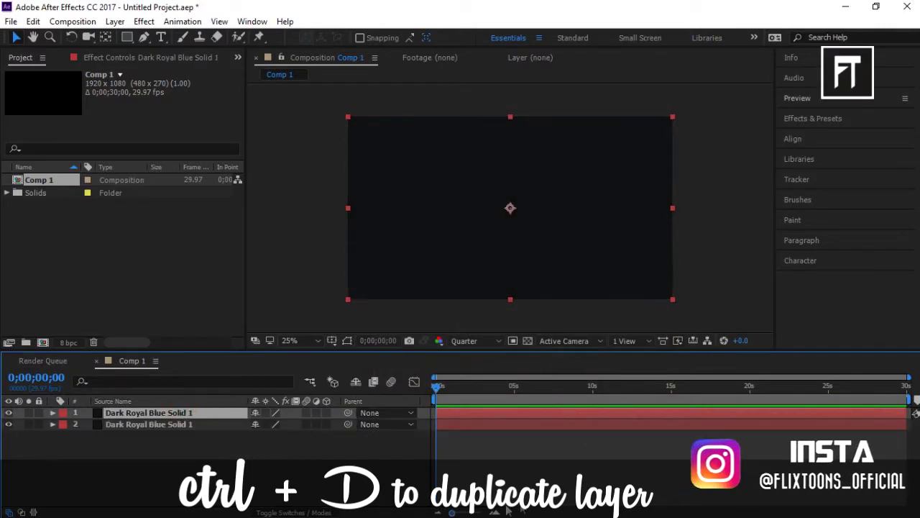
- Import the Mickey head PNG into Comp 1 as the top layer and hide it
click(382, 507)
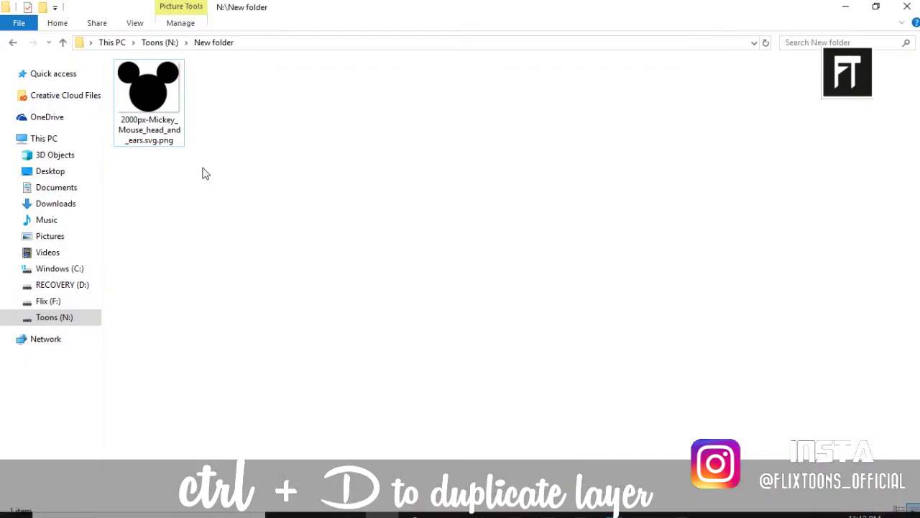
drag(149, 90, 535, 514)
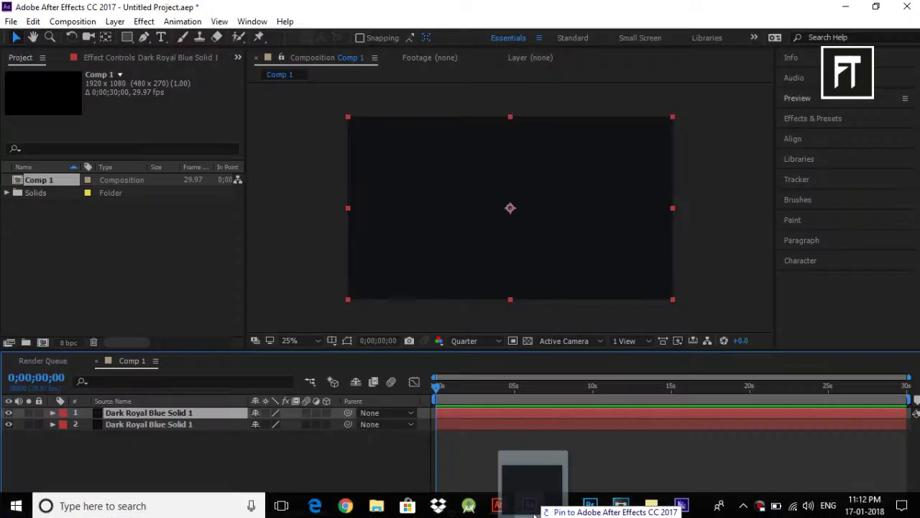
drag(534, 514, 109, 270)
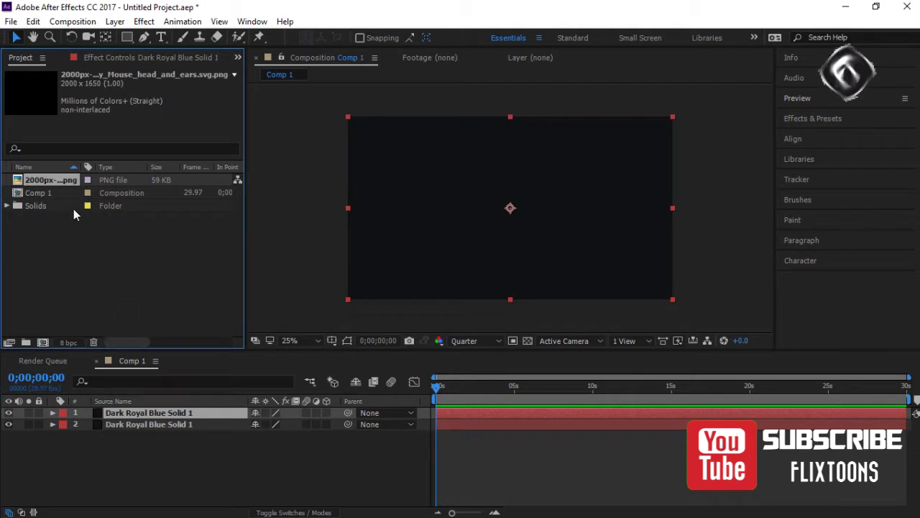
drag(54, 181, 113, 415)
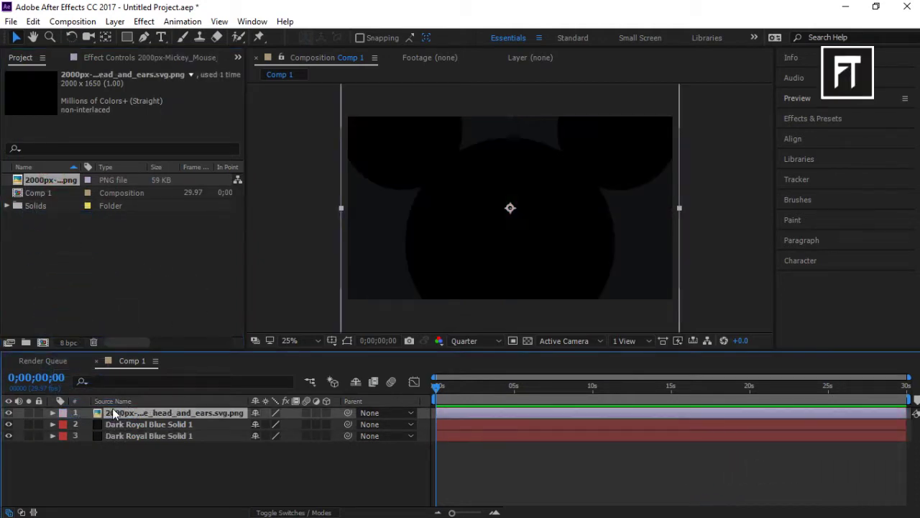
click(53, 413)
click(64, 424)
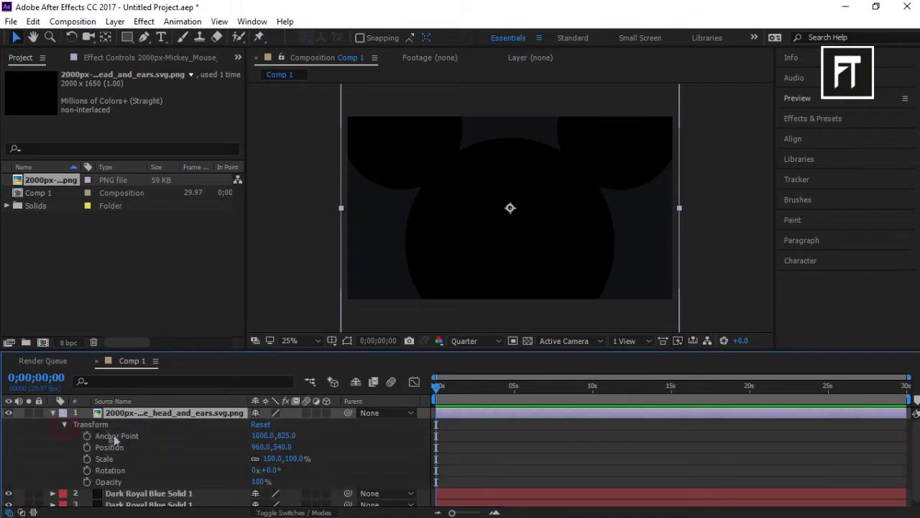
click(8, 414)
click(52, 413)
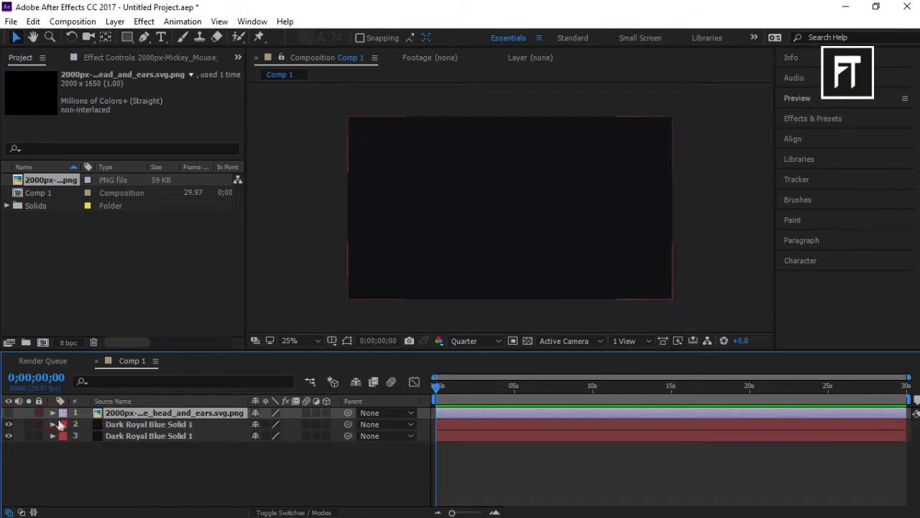
click(154, 425)
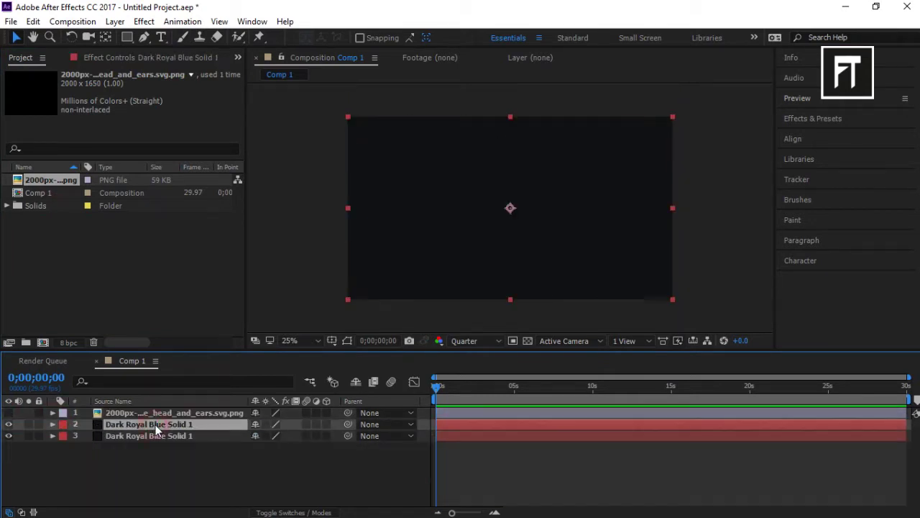
- Apply CC Particle Systems II to the upper solid and preview at Full resolution
click(144, 21)
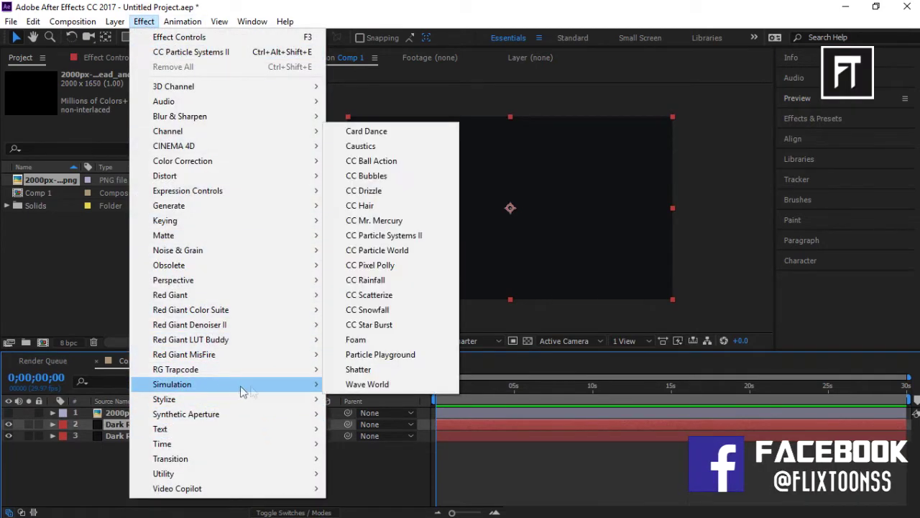
mouse_move(172, 384)
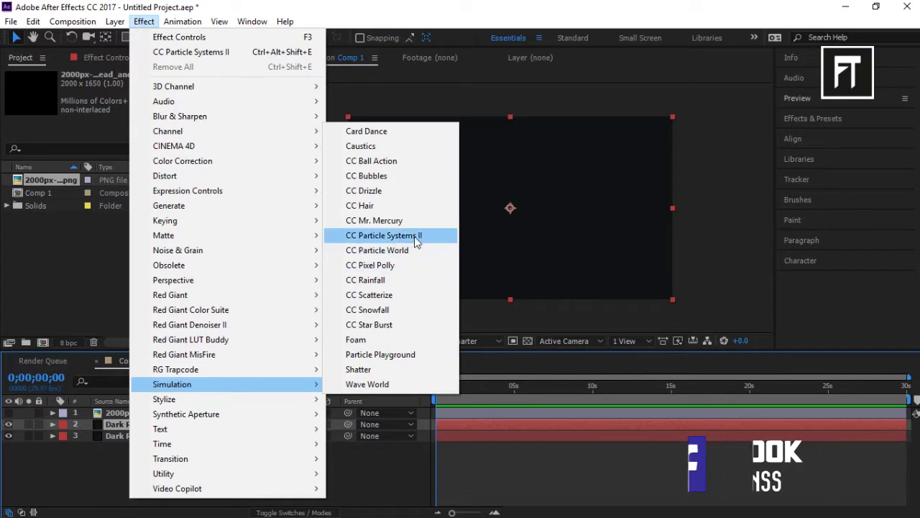
click(414, 236)
click(444, 389)
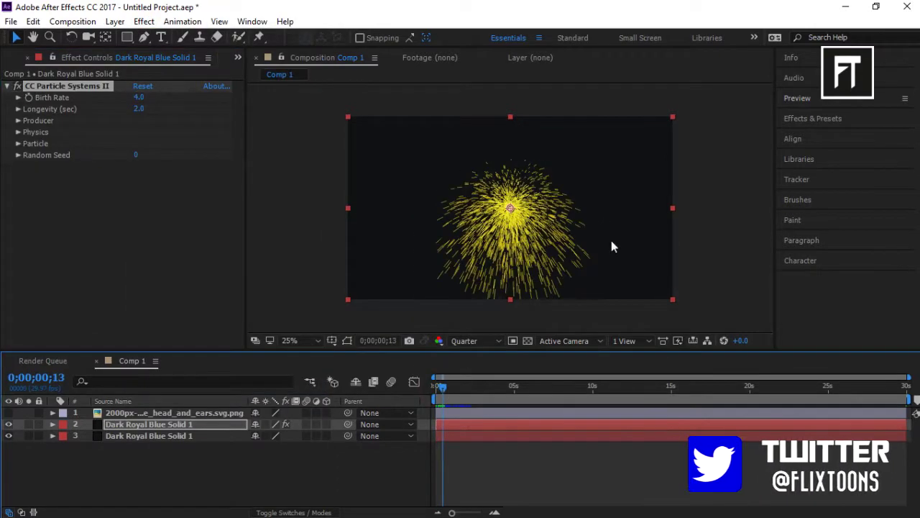
click(474, 340)
click(489, 378)
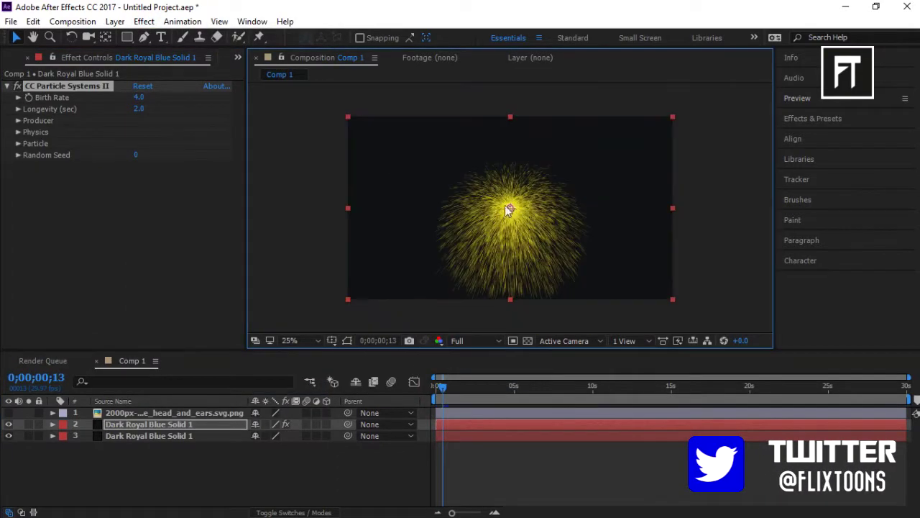
- Place the particle Producer point at the lower-right corner of the frame
drag(509, 208, 725, 307)
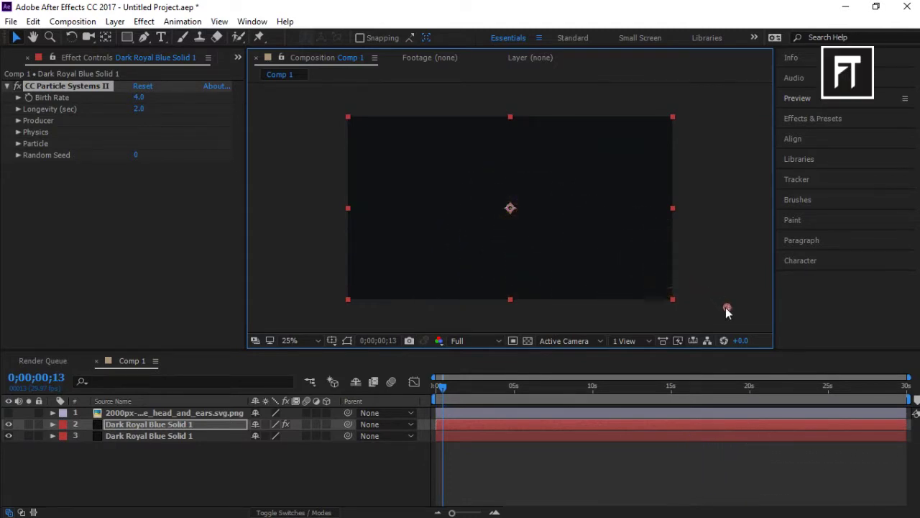
drag(725, 307, 510, 215)
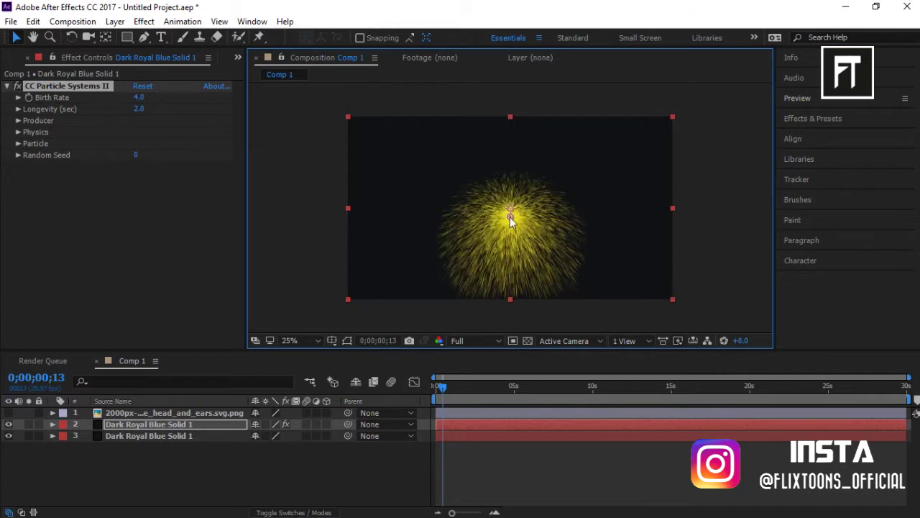
mouse_move(614, 163)
mouse_down()
mouse_move(584, 173)
mouse_move(603, 183)
mouse_up()
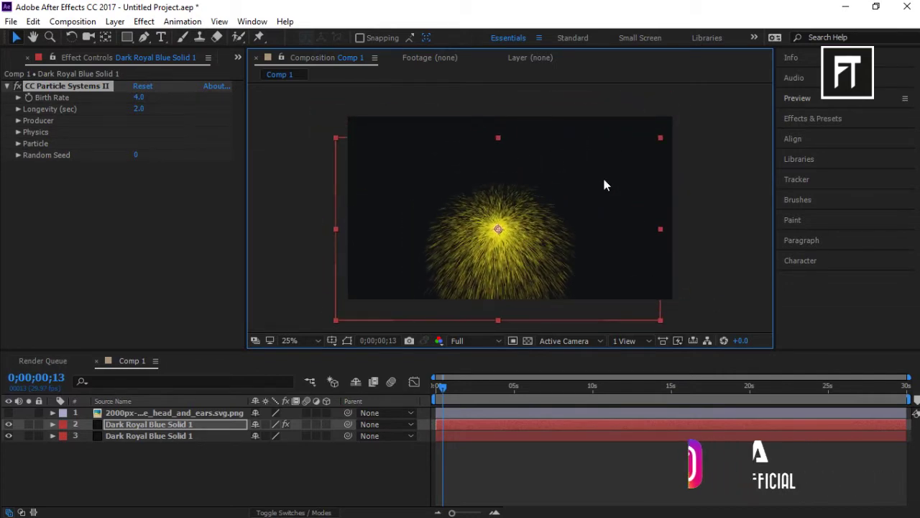
key(ctrl+z)
mouse_move(509, 210)
mouse_down()
mouse_move(671, 273)
mouse_move(714, 309)
mouse_move(720, 303)
mouse_up()
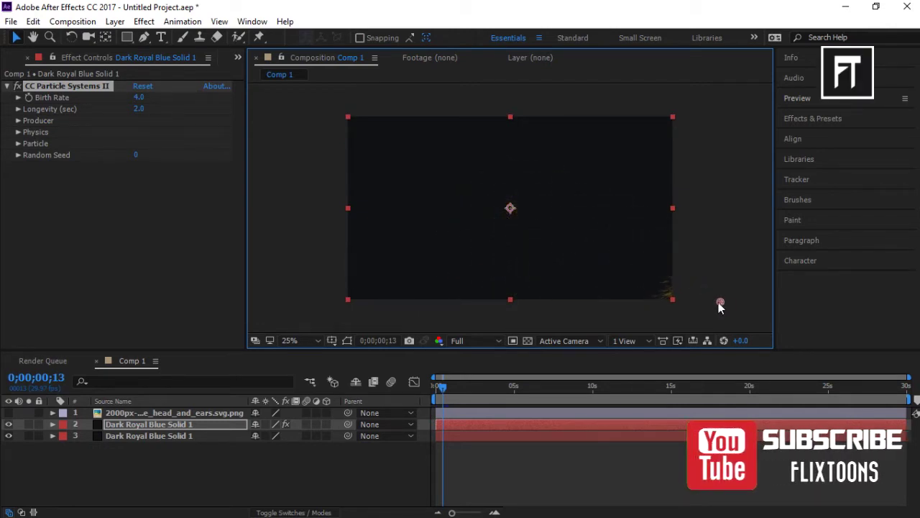
click(18, 120)
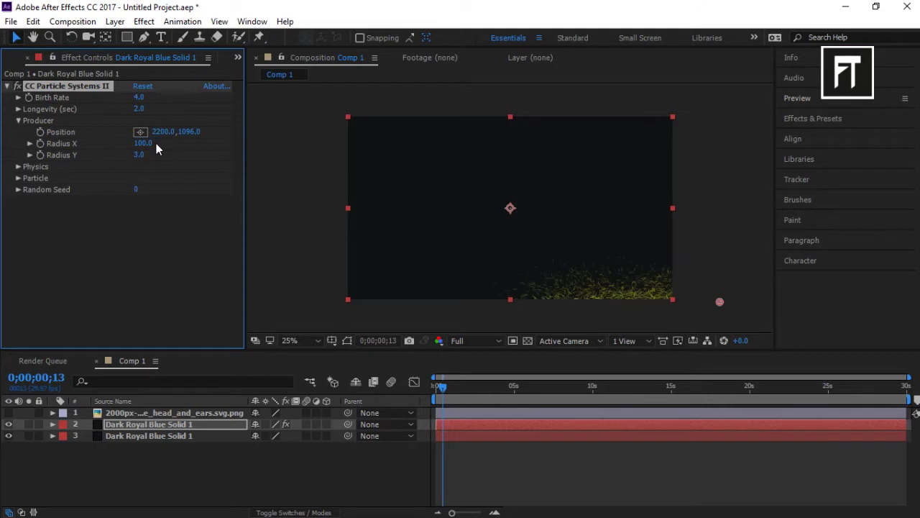
- Set the particle Producer Radius Y to 100
click(139, 155)
text(100)
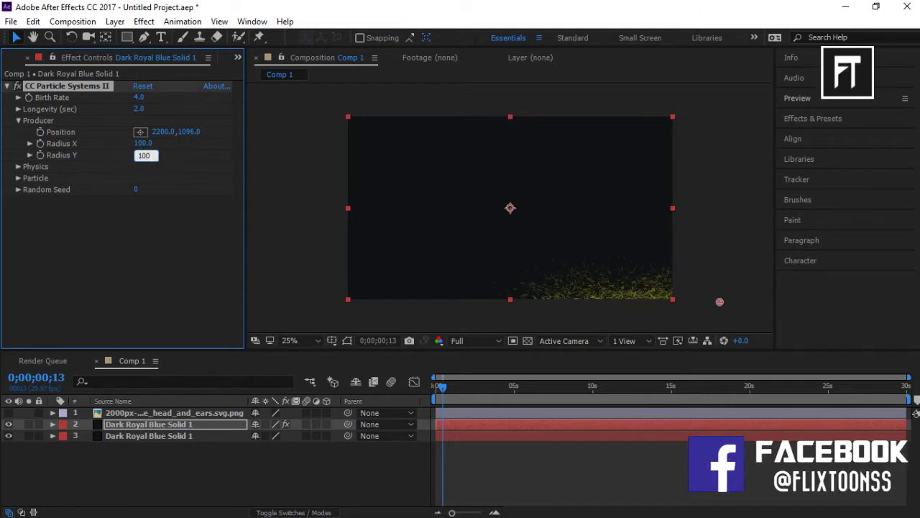
key(Return)
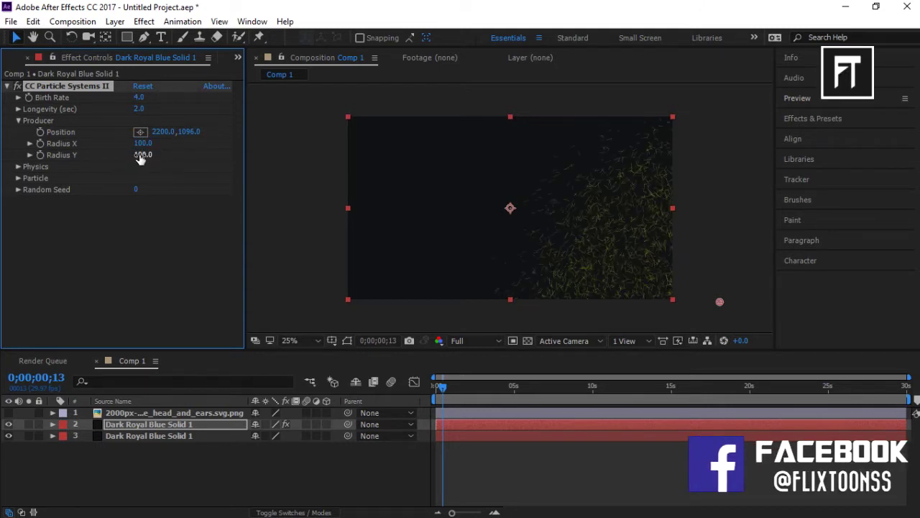
click(18, 120)
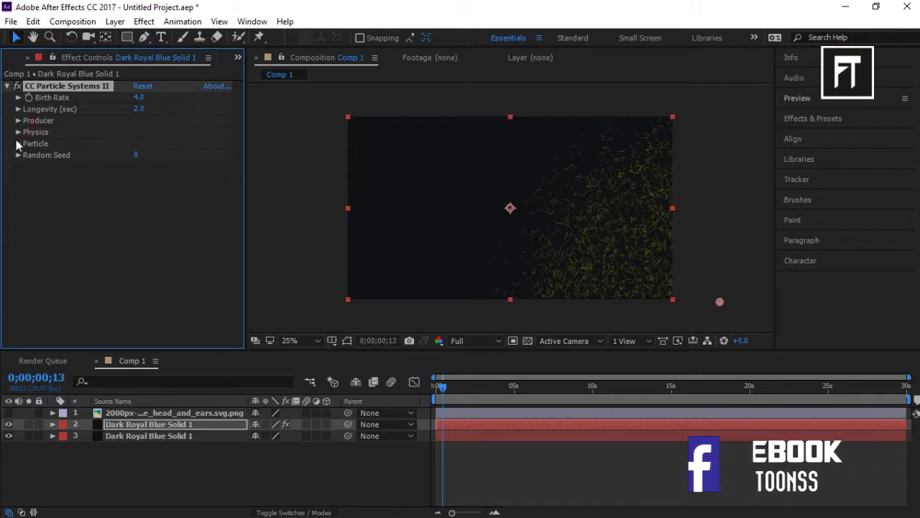
- Set Physics animation to Direction with Gravity 0.0 and Velocity 0.5
click(18, 132)
click(180, 143)
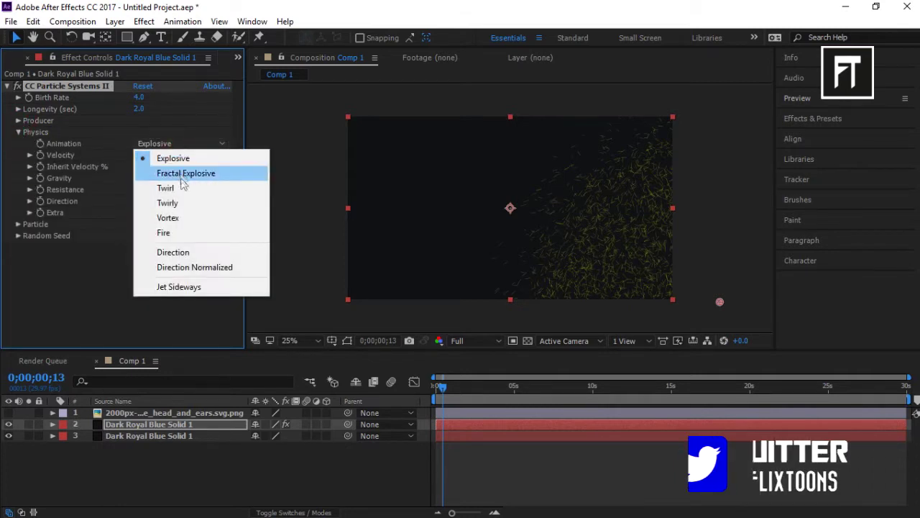
click(183, 251)
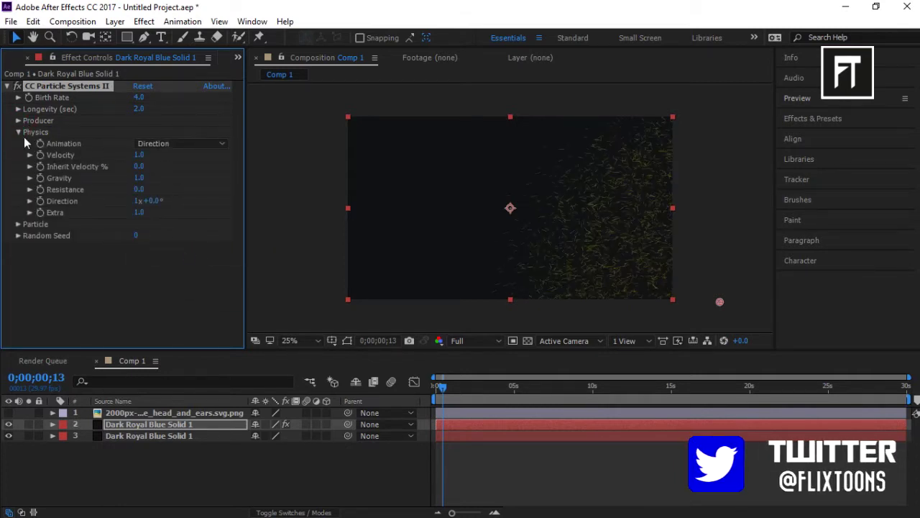
click(140, 178)
key(Return)
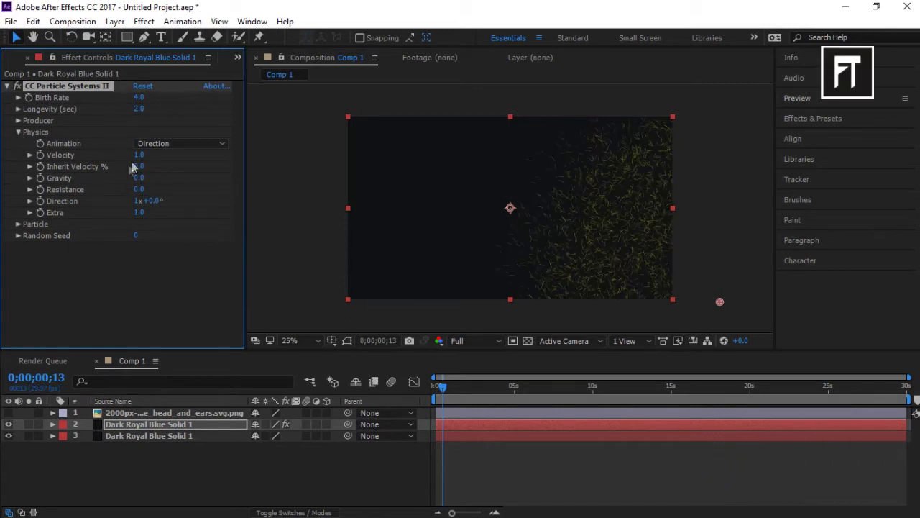
text(0.5)
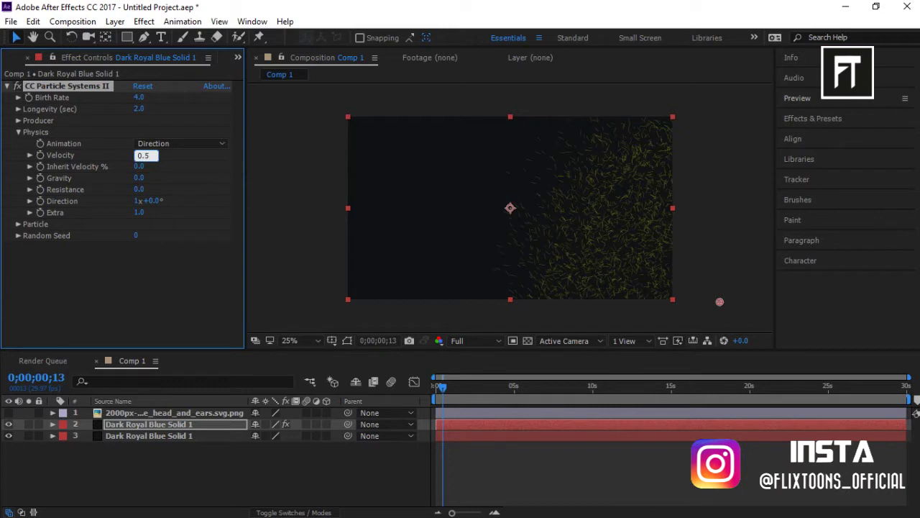
key(Return)
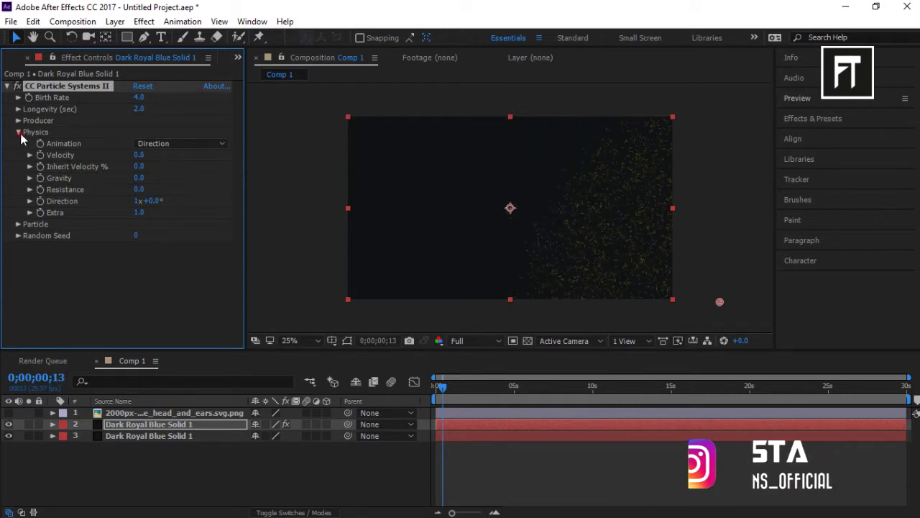
click(19, 133)
- Make particles Faded Spheres with birth and death size 0.10 and a white (FFFFFF) birth colour
click(19, 144)
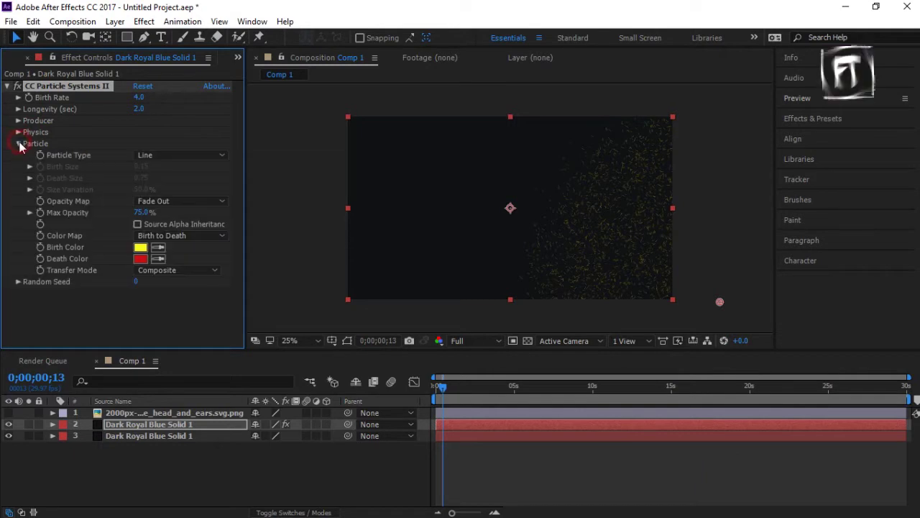
click(166, 155)
click(181, 219)
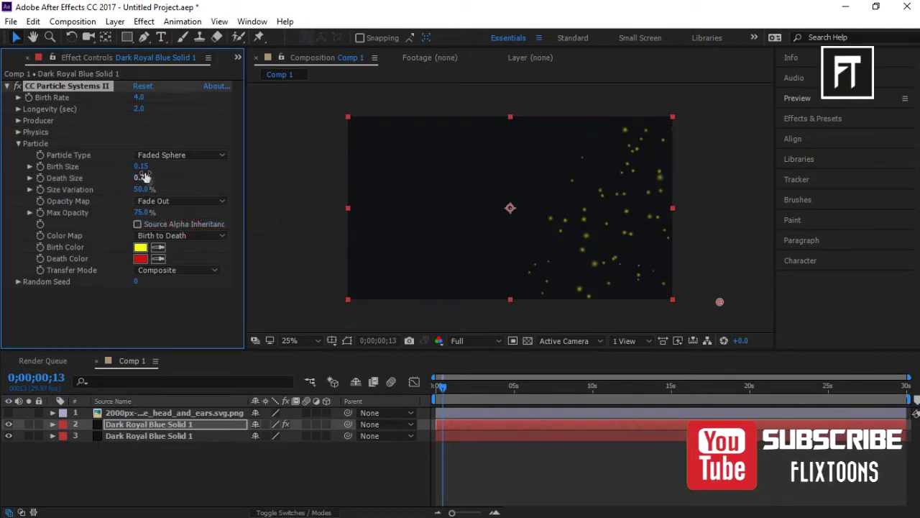
text(0.)
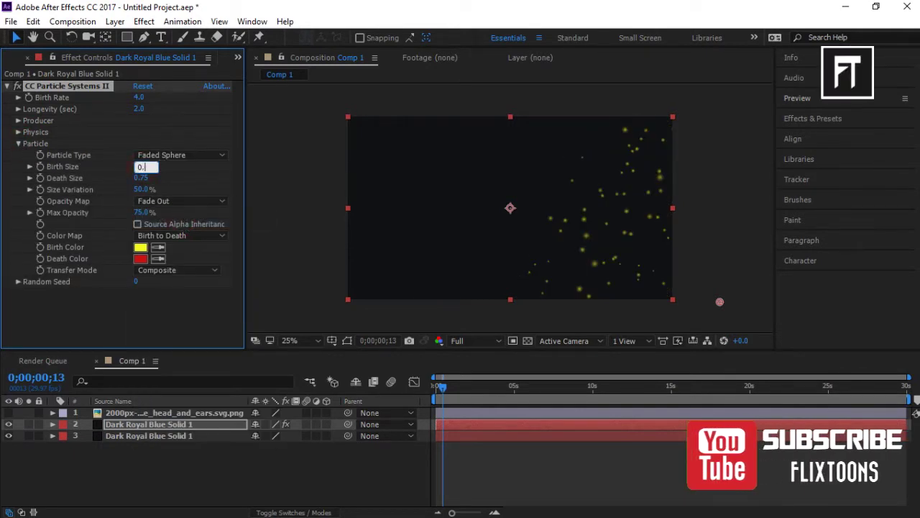
text(1)
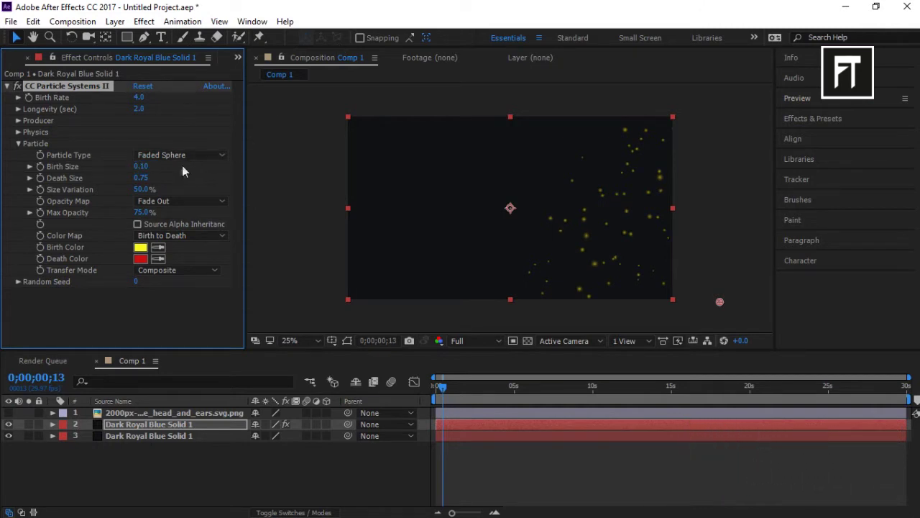
text(0.1)
click(141, 248)
click(141, 258)
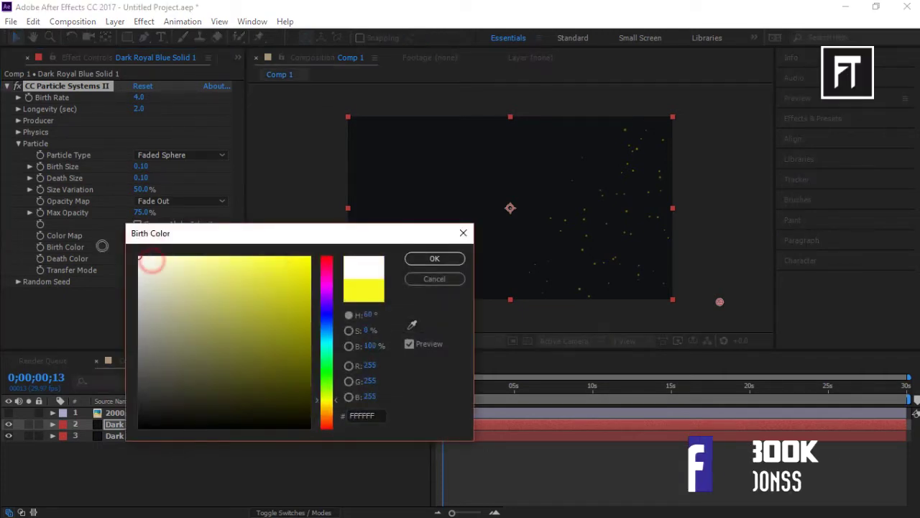
click(414, 259)
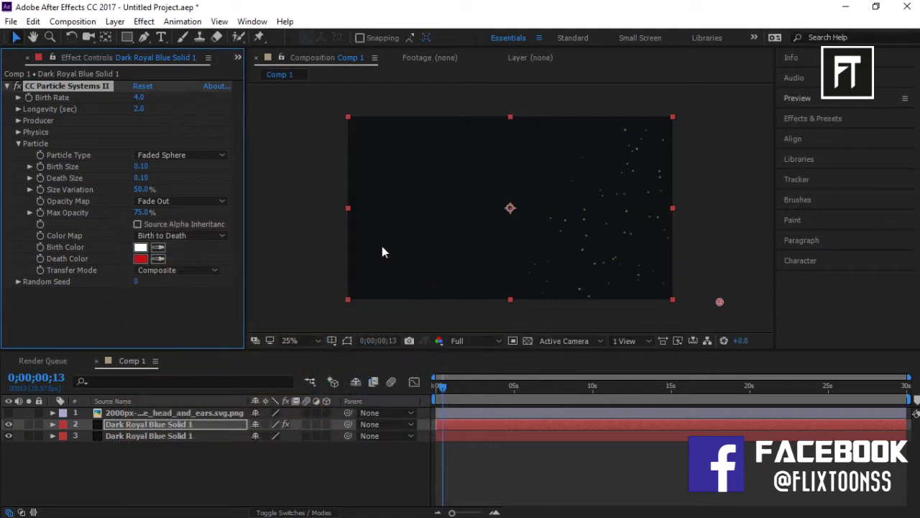
click(15, 144)
- Play a preview of the drifting white particles, then stop it
click(797, 97)
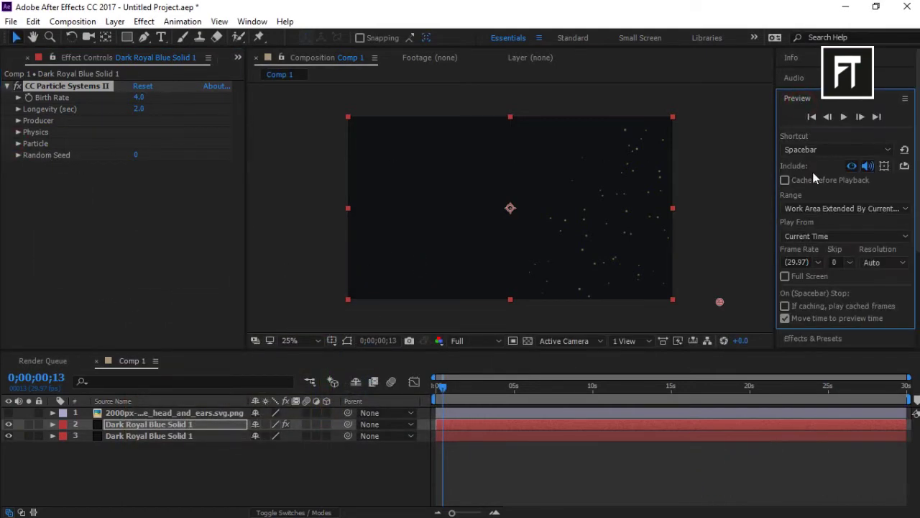
click(845, 117)
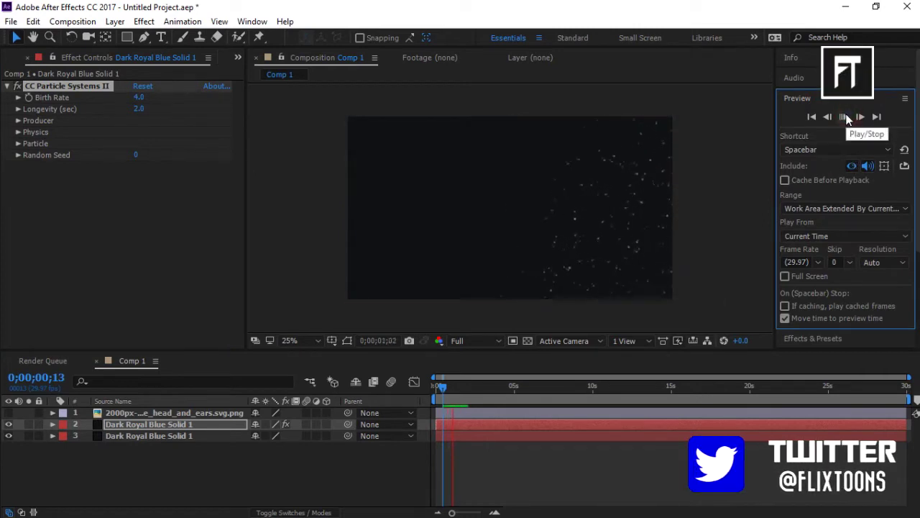
click(845, 117)
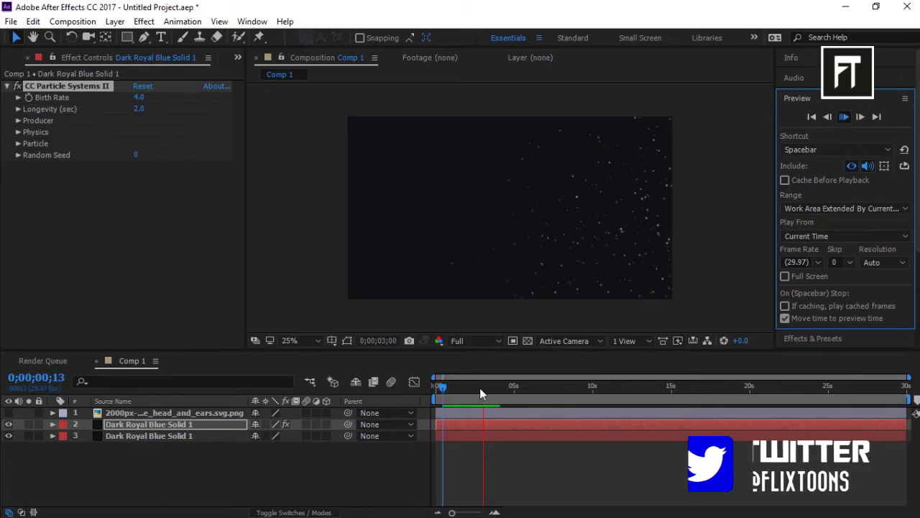
- Unhide the Mickey head layer and scale it down to 51%
click(41, 416)
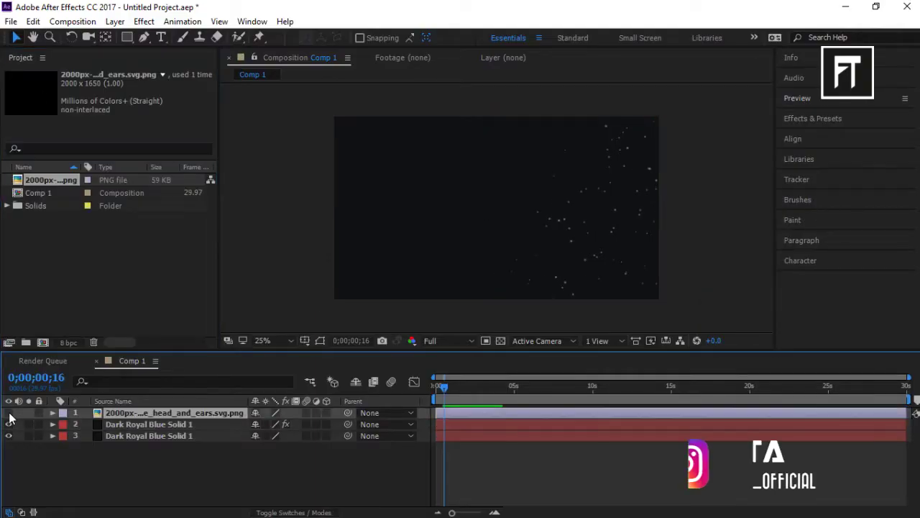
click(9, 413)
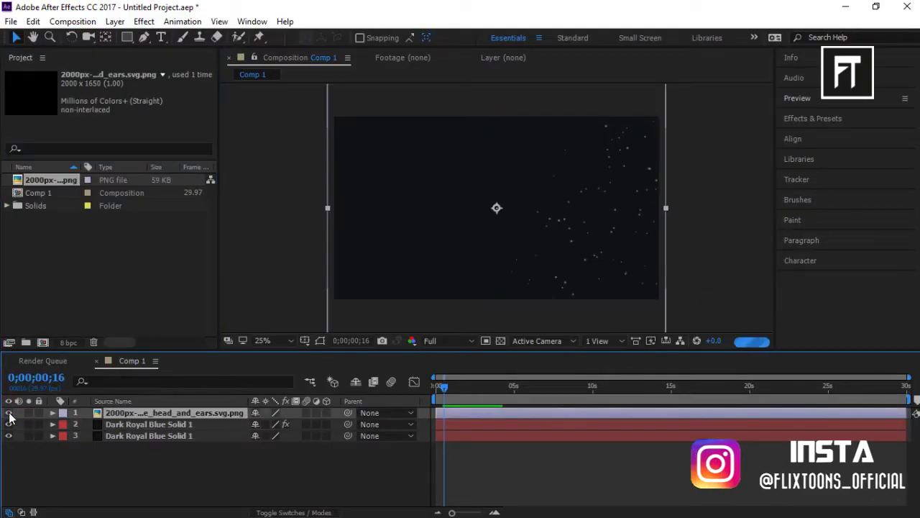
click(52, 413)
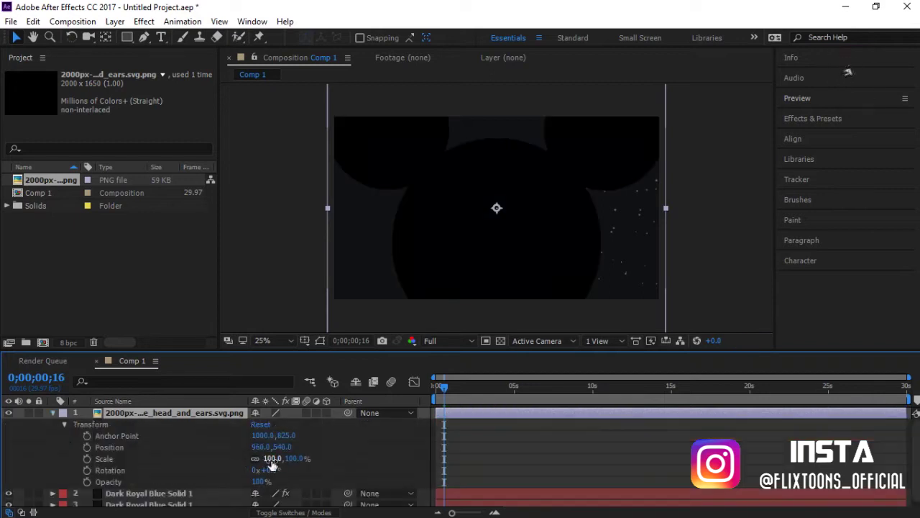
drag(267, 459, 238, 461)
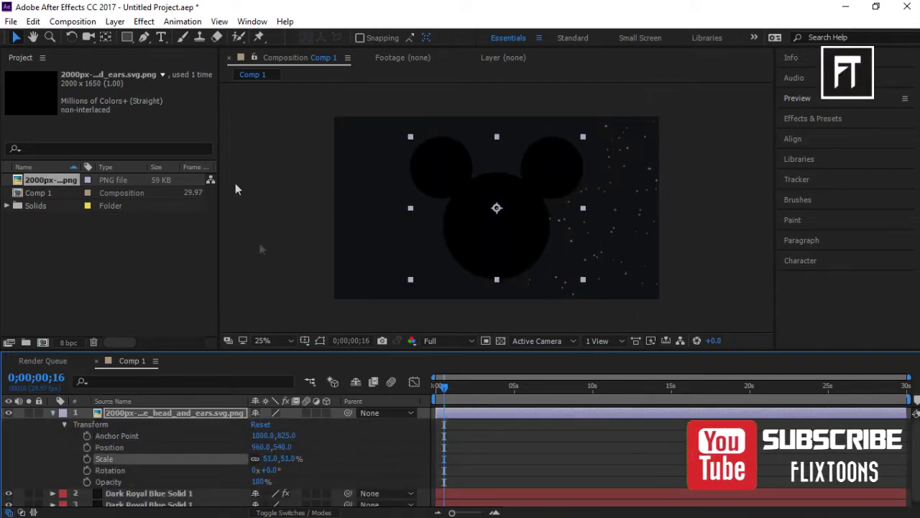
click(115, 21)
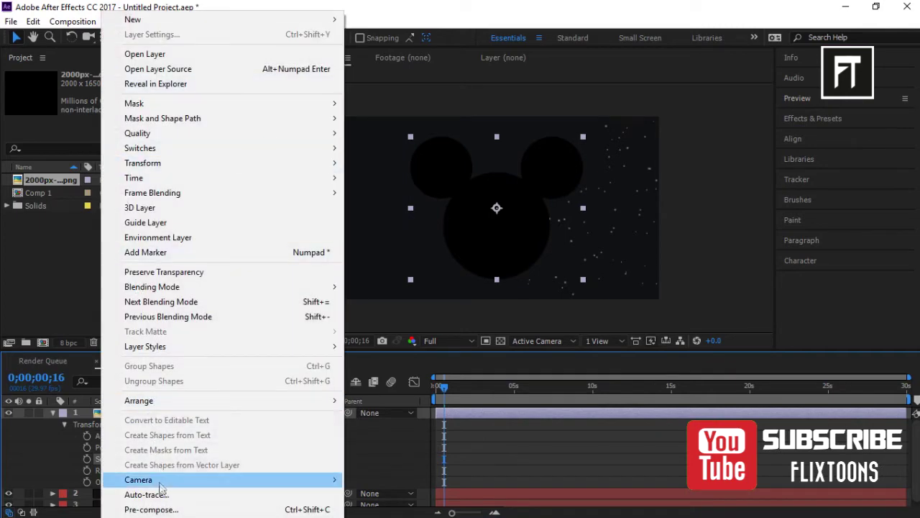
- Auto-trace the Mickey image using the Alpha channel and select the new traced layer
click(160, 494)
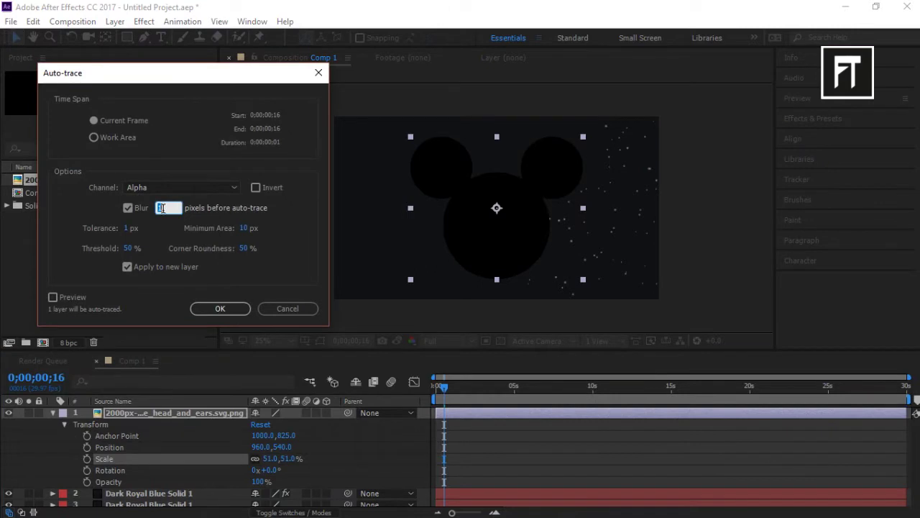
click(180, 187)
click(172, 206)
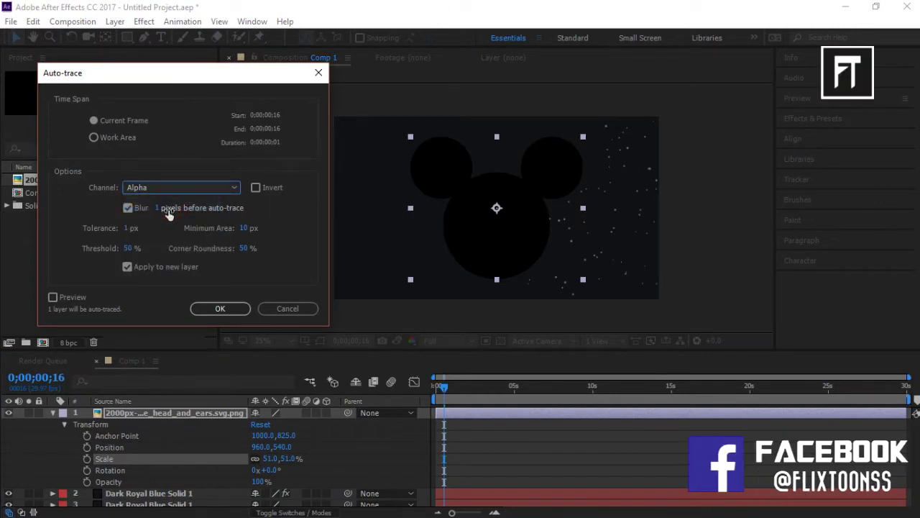
click(221, 308)
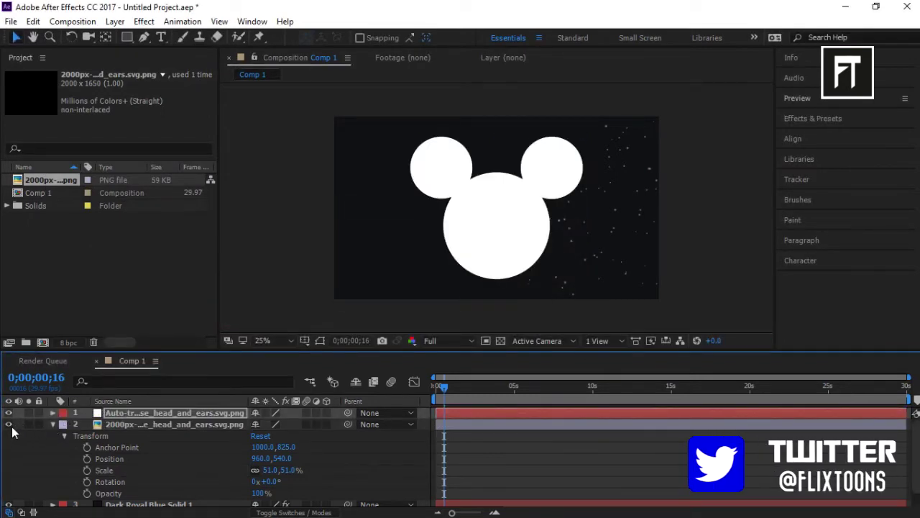
click(52, 426)
click(79, 412)
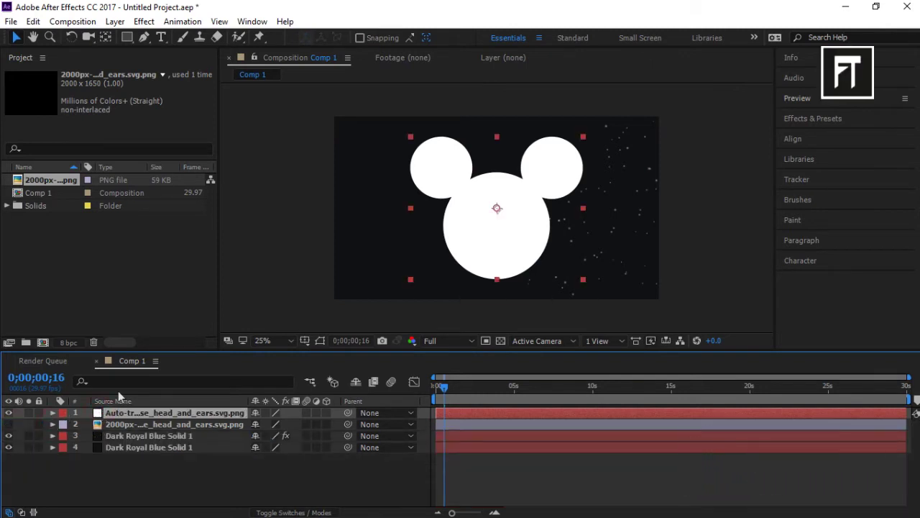
- Apply Scribble to the traced Mickey head with Wiggles/Second set to 0.5
click(144, 21)
mouse_move(169, 205)
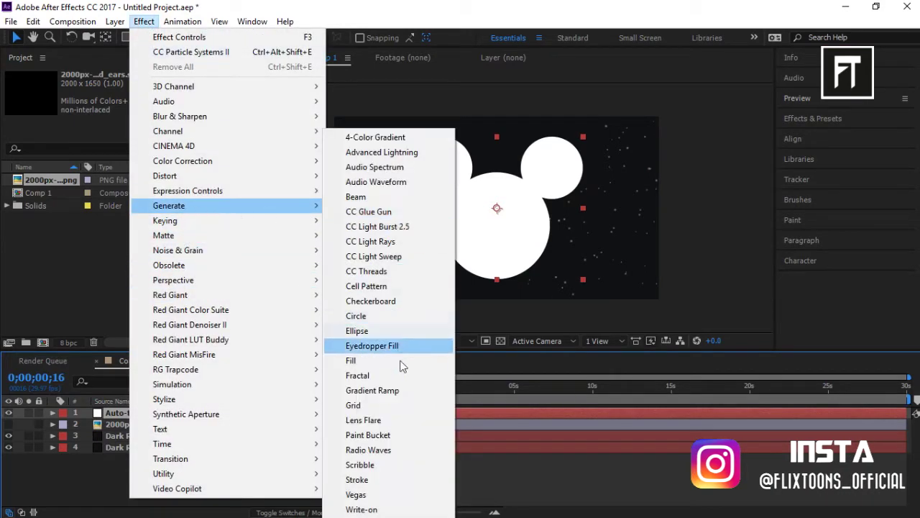
click(360, 464)
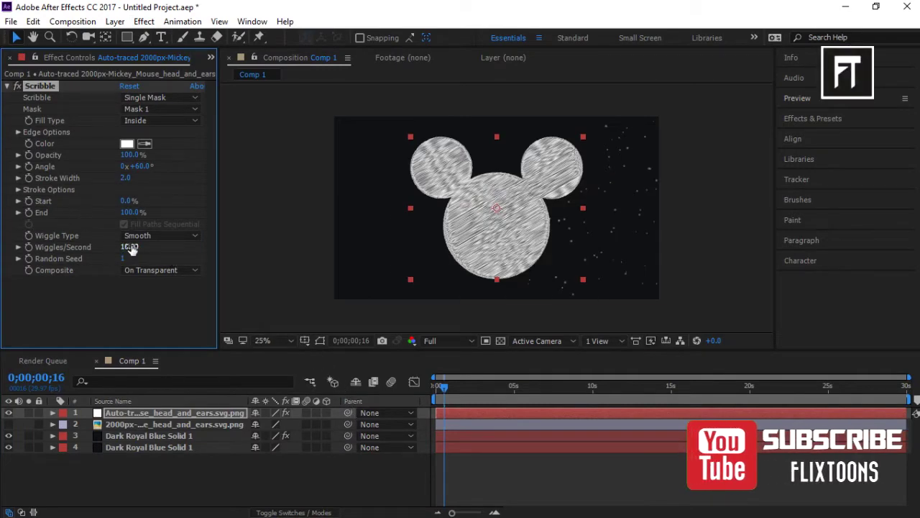
text(0.)
text(5)
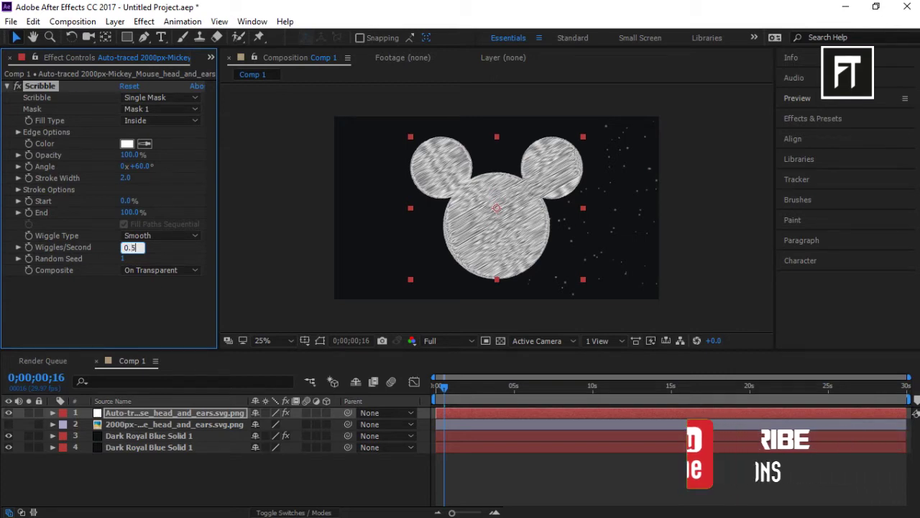
click(181, 300)
click(18, 189)
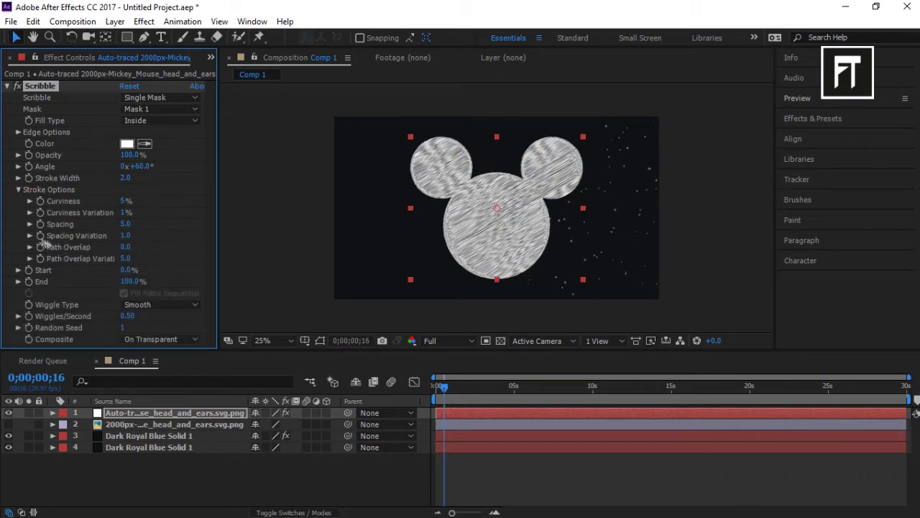
click(30, 224)
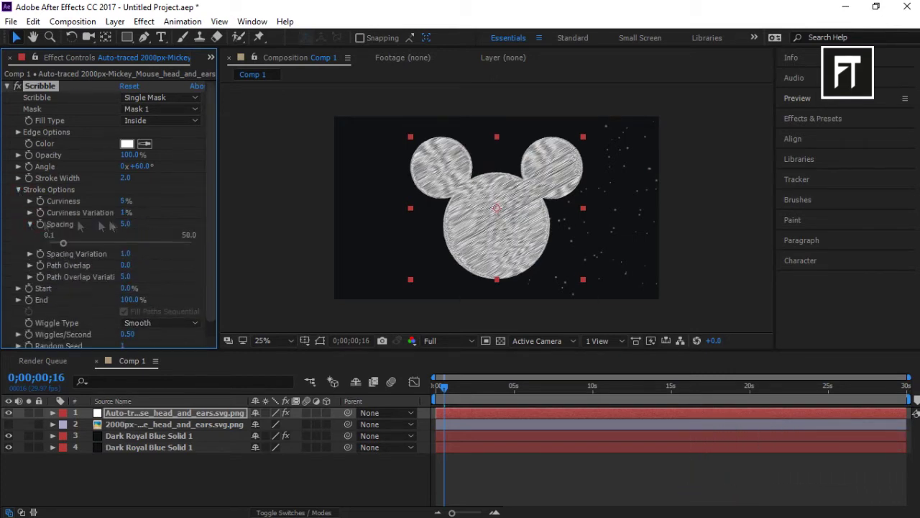
- At frame 1, keyframe the Mickey head at 41° rotation and 98% scale
click(52, 412)
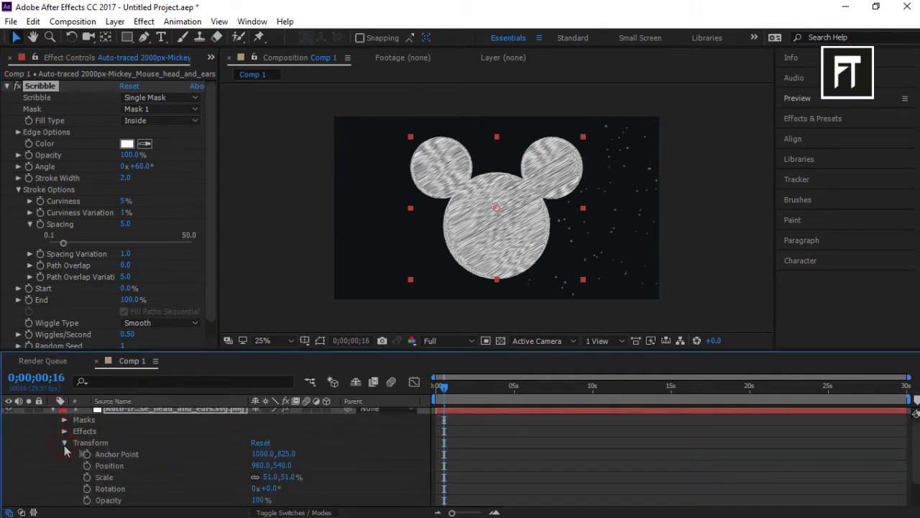
drag(443, 395, 436, 395)
scroll(298, 471, down, 2)
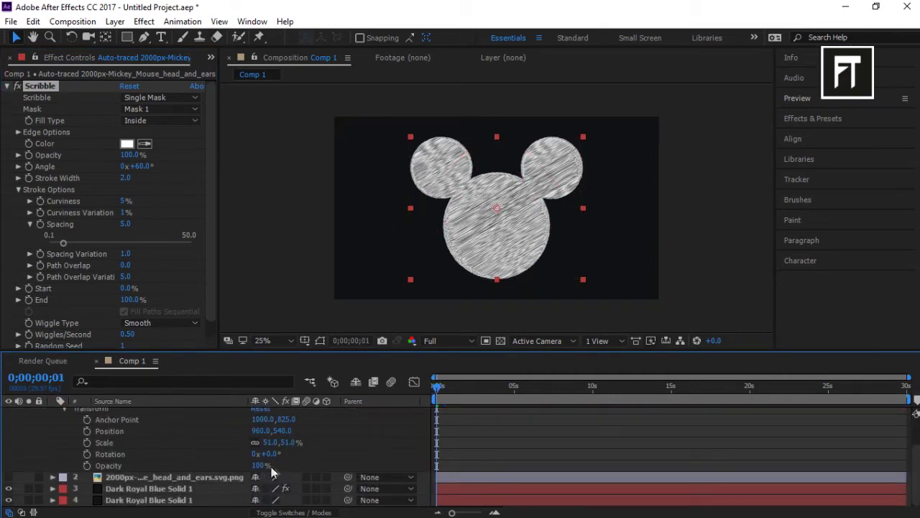
drag(272, 454, 293, 454)
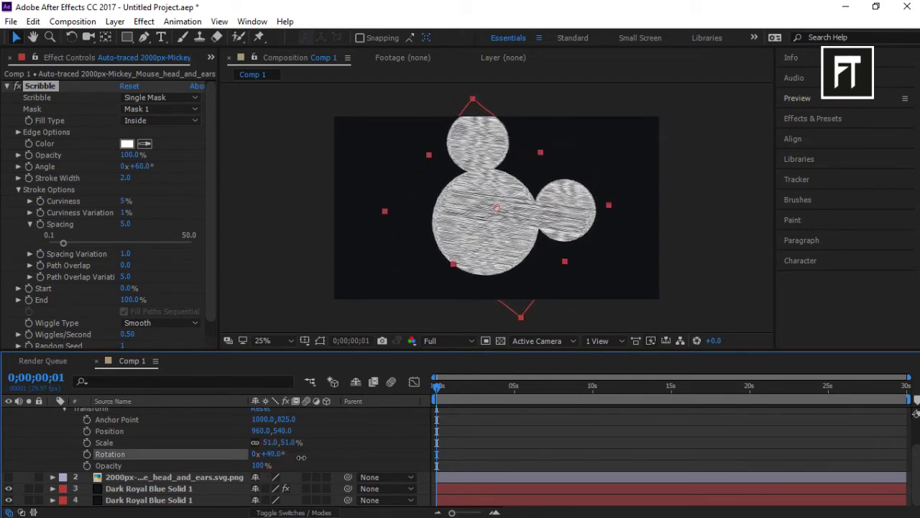
drag(293, 455, 302, 458)
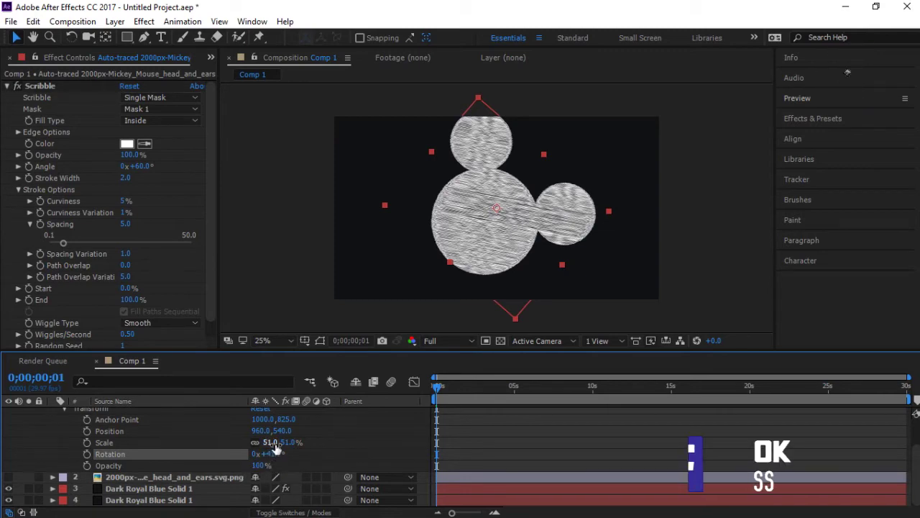
drag(267, 442, 307, 449)
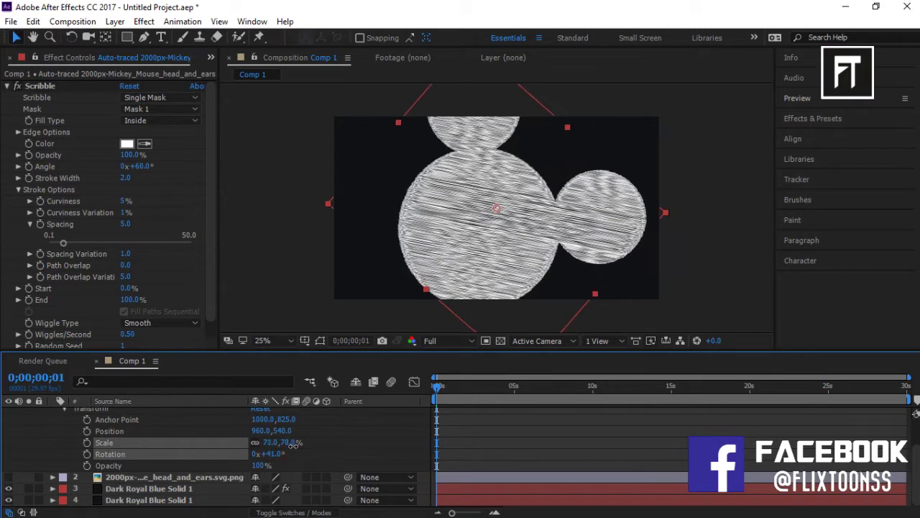
drag(306, 448, 310, 449)
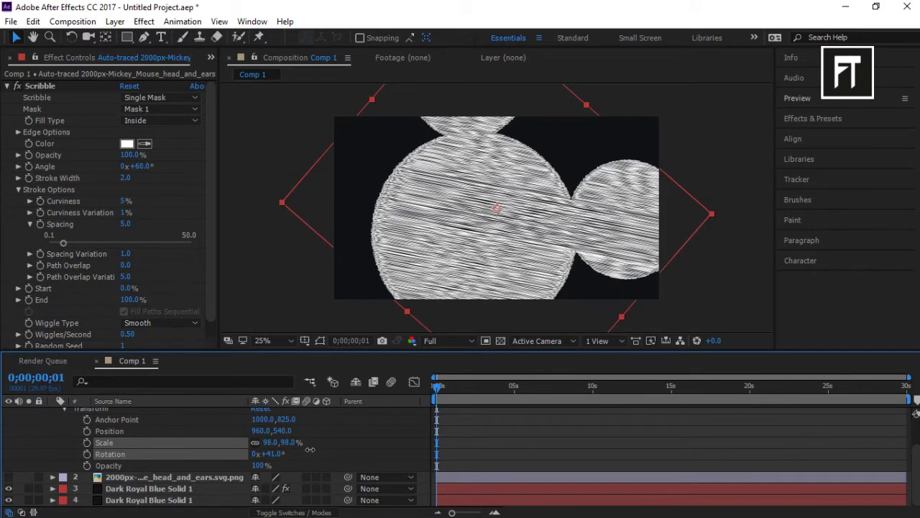
click(87, 453)
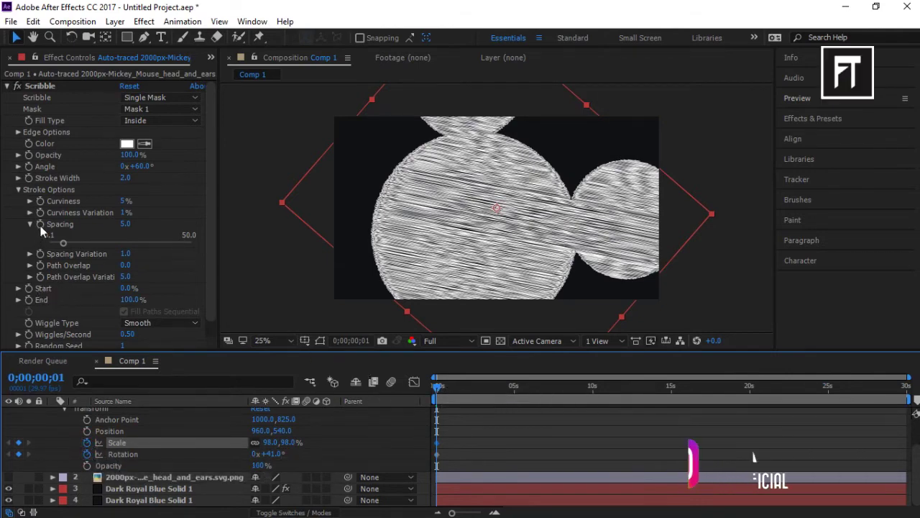
- At frame 1, set Scribble Spacing to 200 and End to 0%
click(126, 223)
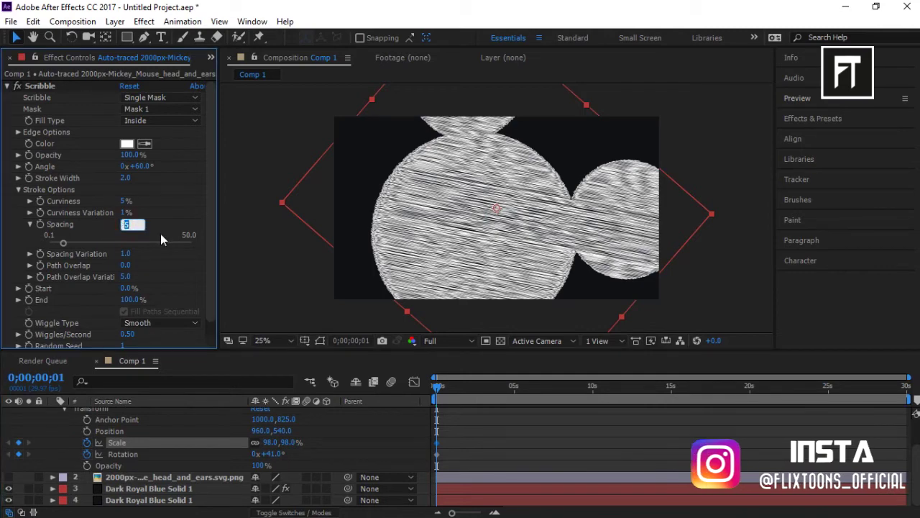
text(200)
key(Return)
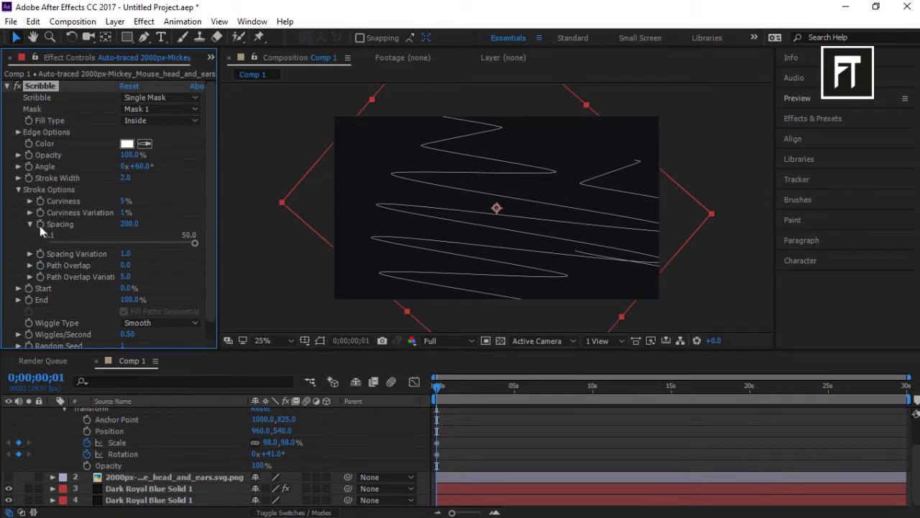
click(19, 300)
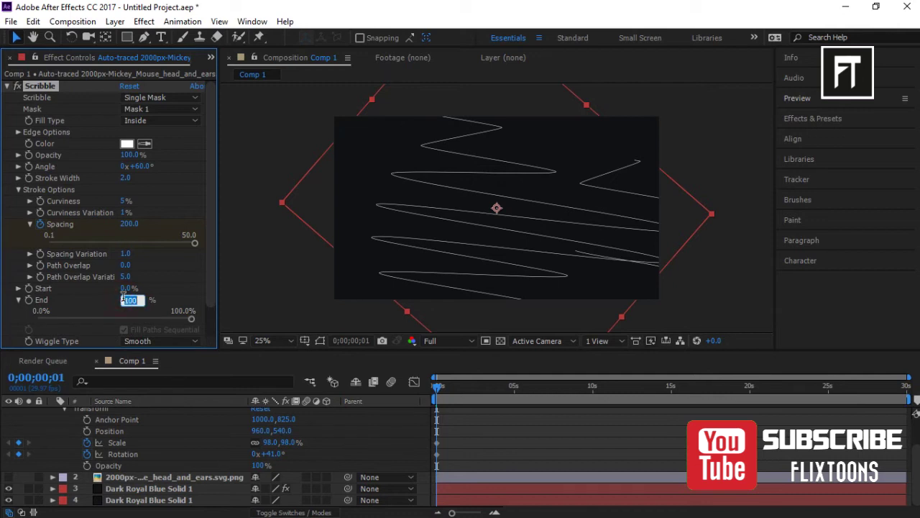
text(0)
key(Return)
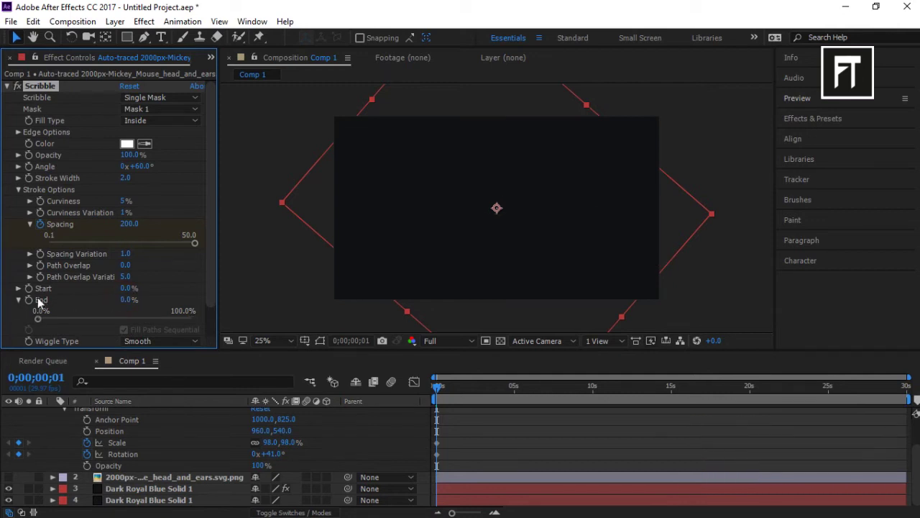
- At 4;00, set Scribble Spacing to 0.1 and End to 100%
click(440, 389)
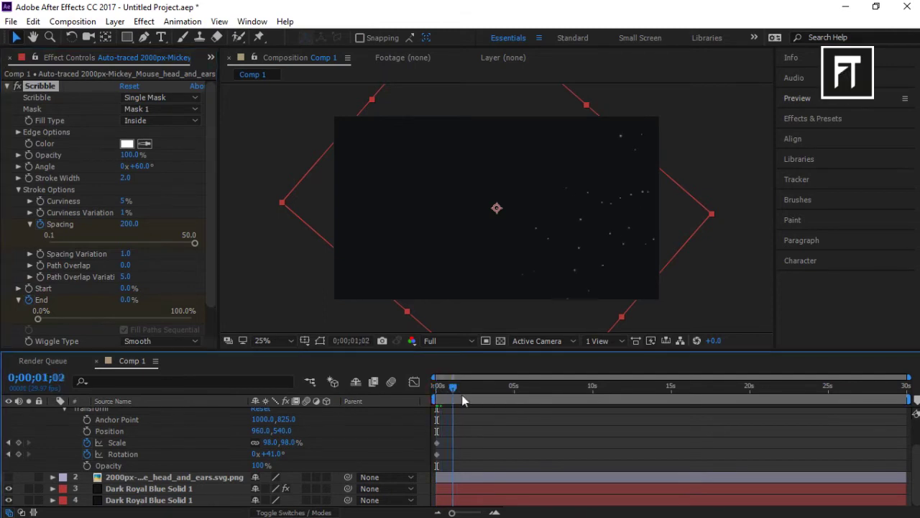
drag(494, 400, 501, 397)
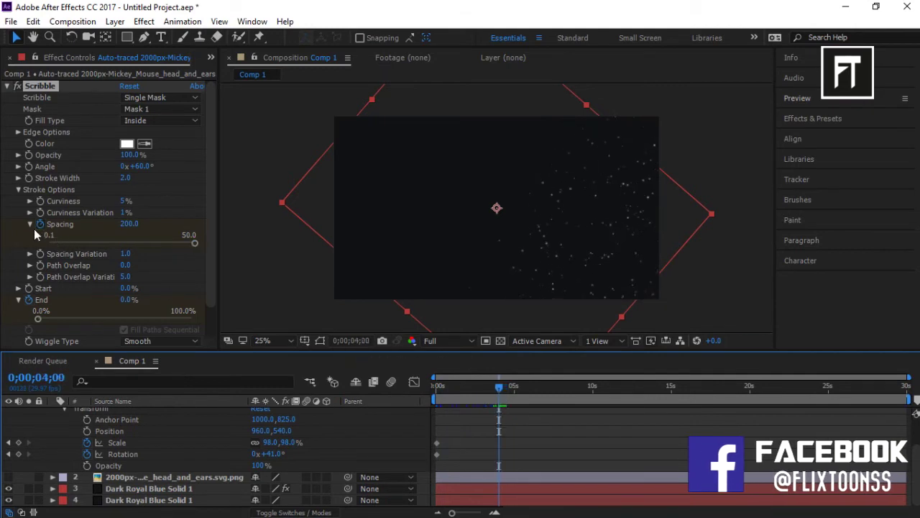
click(130, 224)
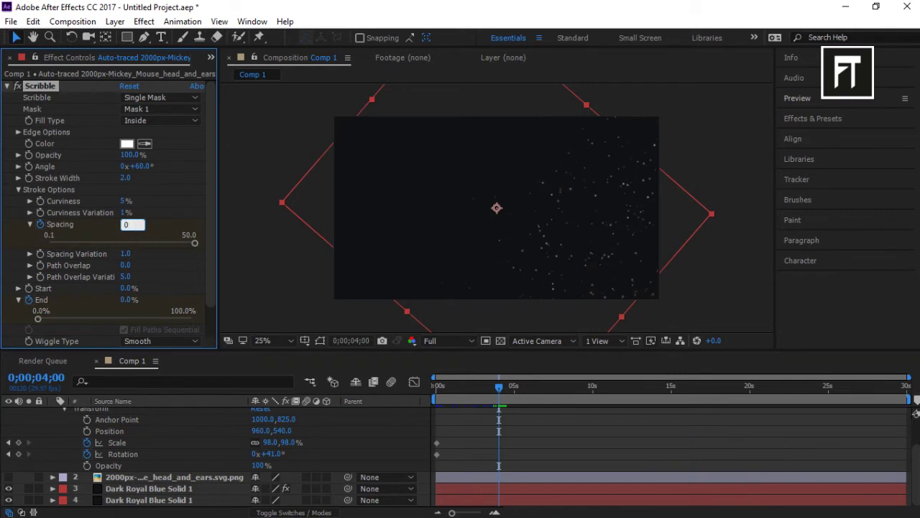
text(.1)
click(135, 234)
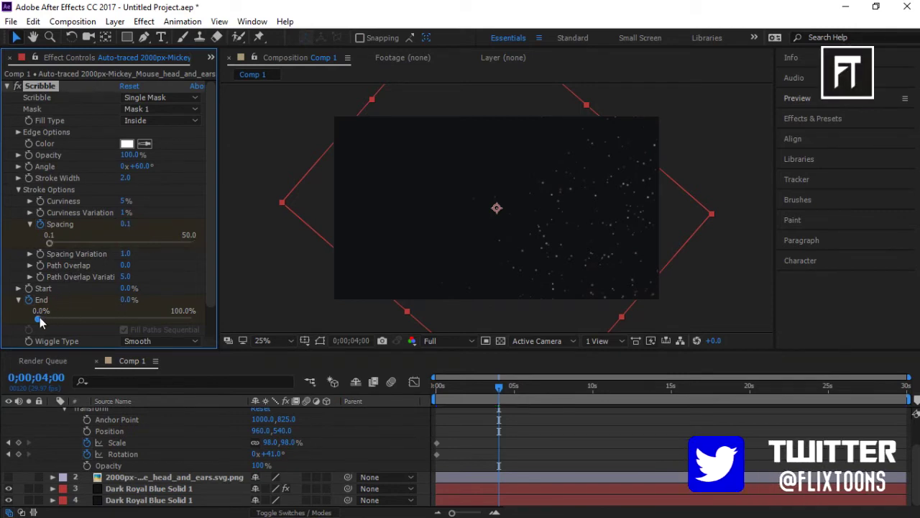
text(100)
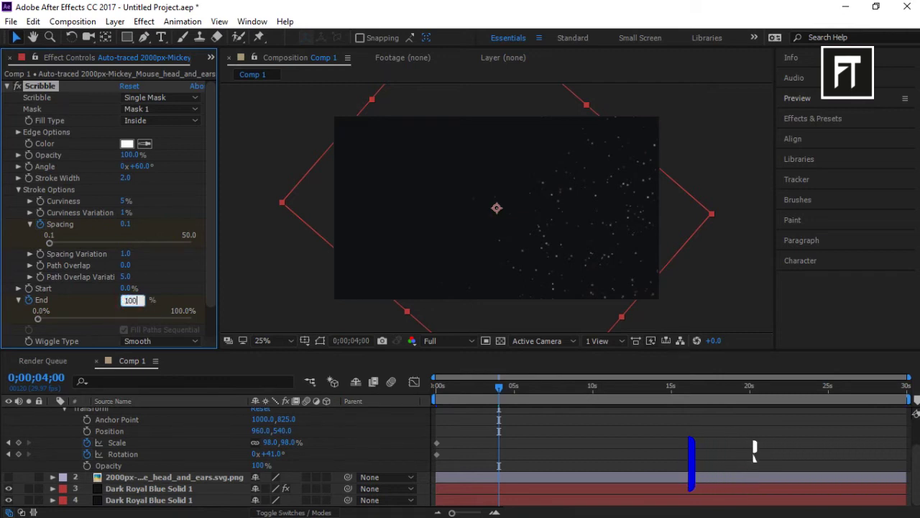
click(31, 225)
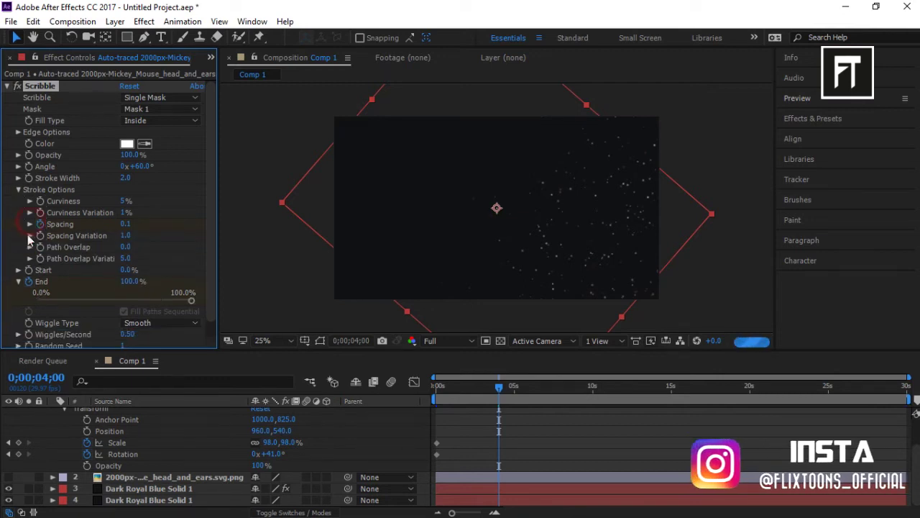
click(18, 282)
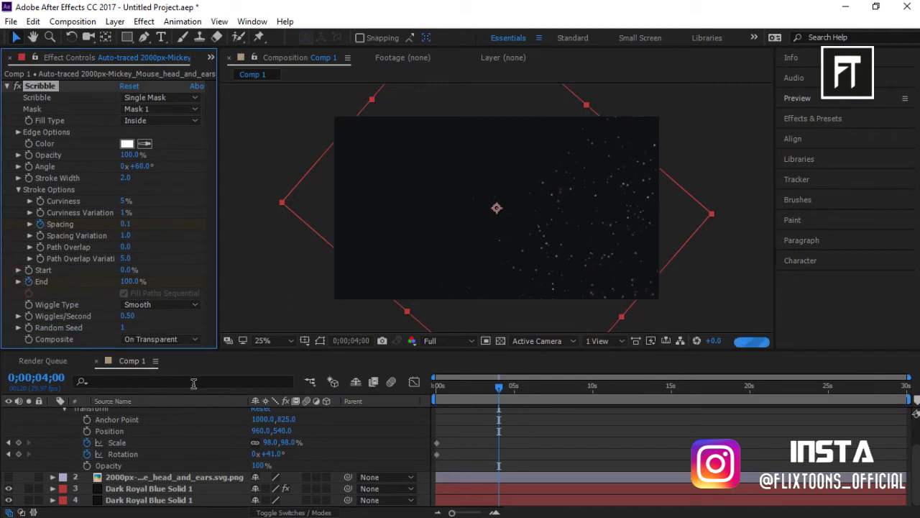
- Set the Mickey head's Rotation to 0° at 4;00 so it ends upright
click(272, 455)
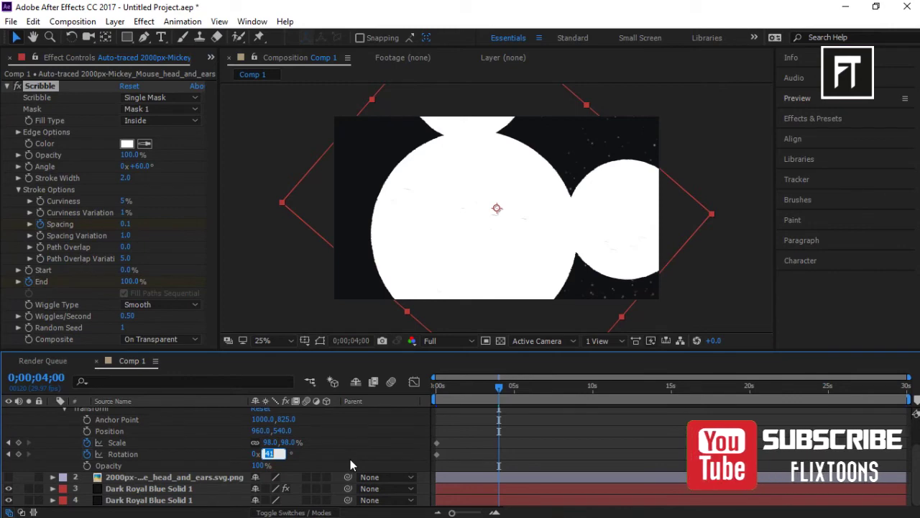
text(0)
key(Return)
- Keyframe Scale at 3;07, then shrink the head to 30% at 5;19
drag(502, 394, 487, 394)
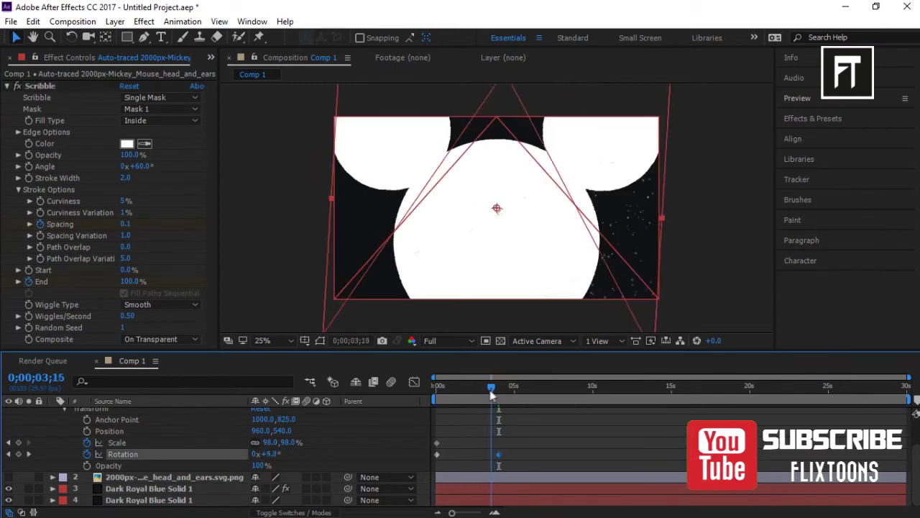
drag(271, 442, 247, 445)
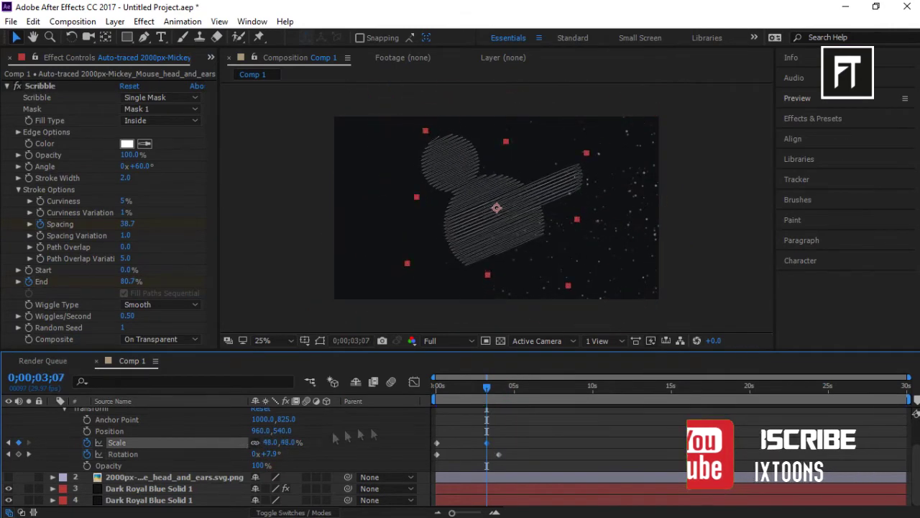
drag(487, 387, 525, 386)
drag(270, 442, 259, 442)
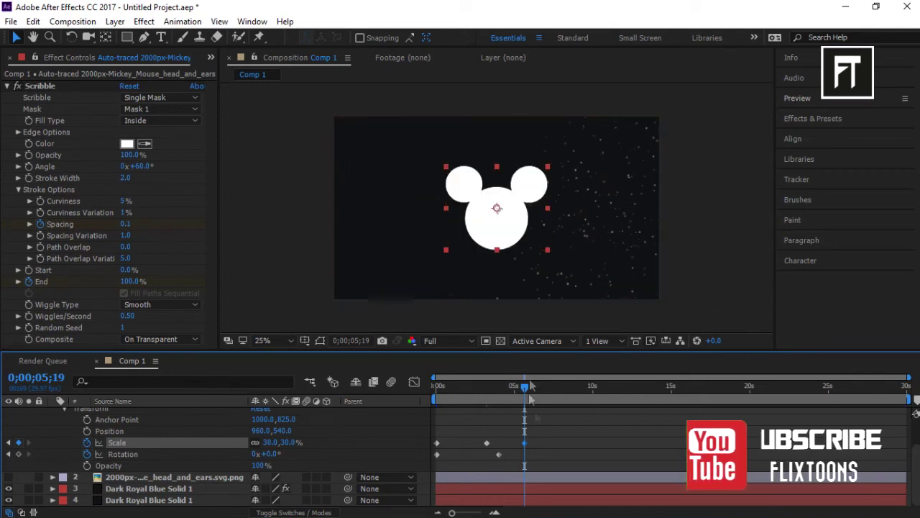
- Set preview resolution to Quarter and return the playhead to the start
drag(525, 389, 513, 389)
click(442, 340)
click(452, 406)
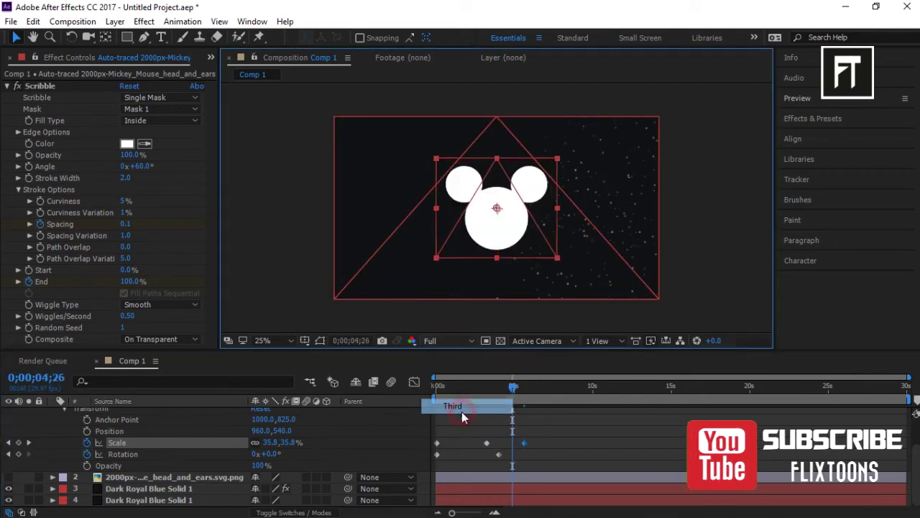
click(443, 340)
click(457, 421)
drag(525, 389, 436, 390)
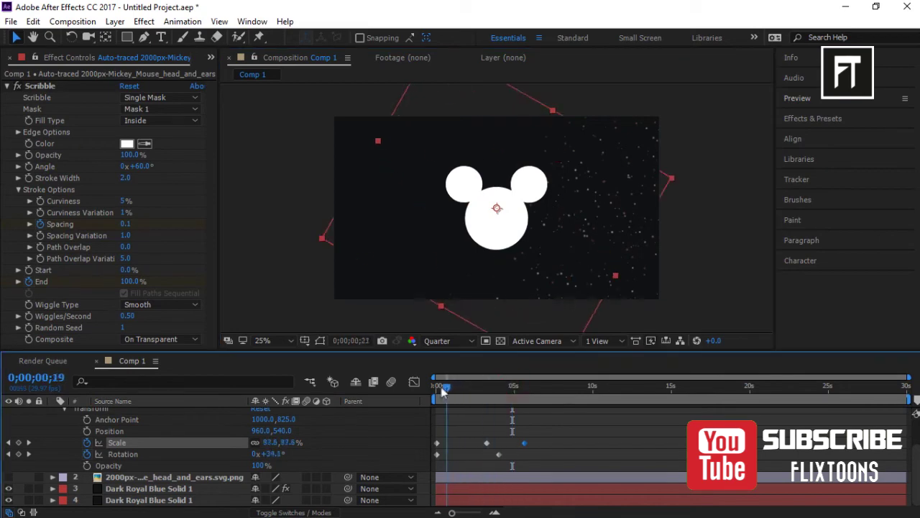